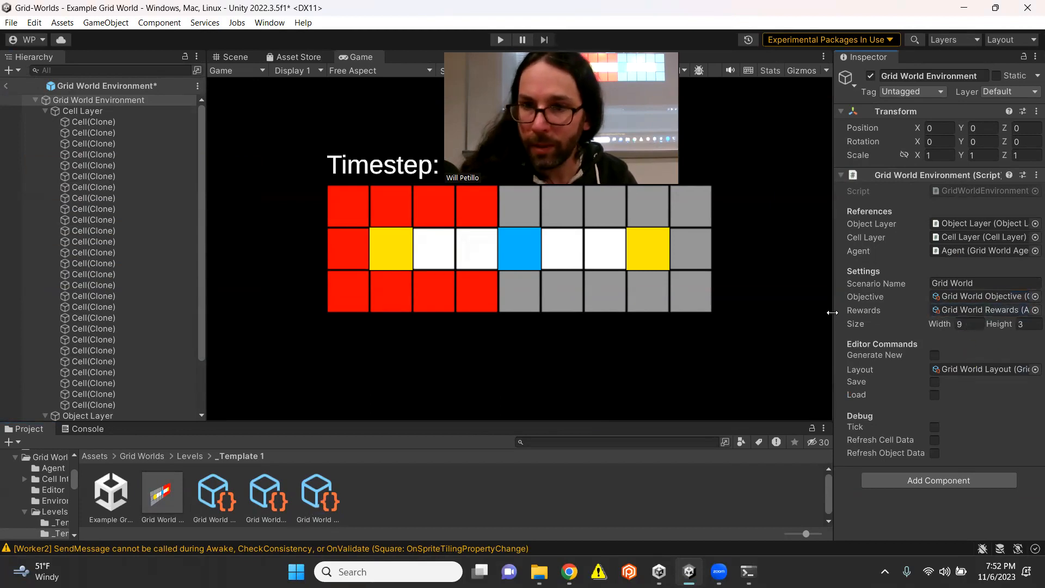
Refresh the World object's environments and trigger a tick on its Grid World script.
{"action": "left_click_drag", "start_coordinate": [833, 314], "coordinate": [787, 319]}
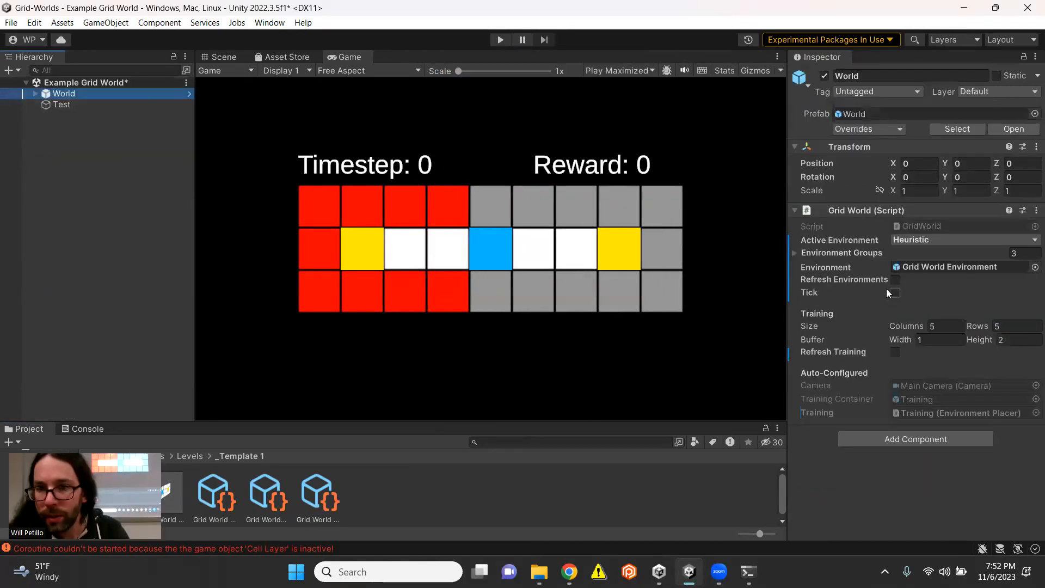
{"action": "left_click", "coordinate": [896, 279]}
{"action": "left_click", "coordinate": [895, 293]}
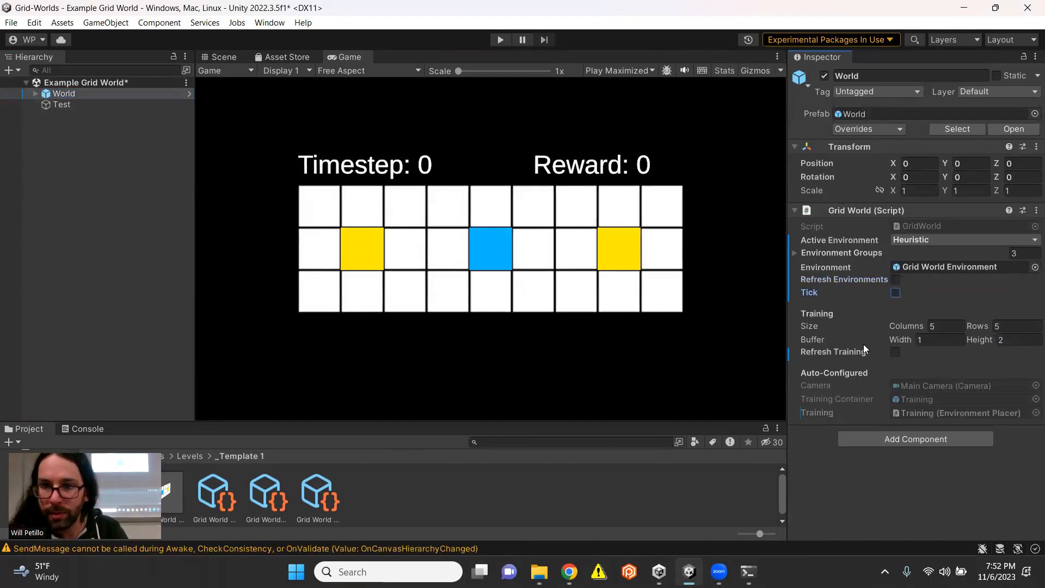
Switch the World's active environment to Training and refresh the training environments.
{"action": "left_click", "coordinate": [910, 240]}
{"action": "left_click", "coordinate": [918, 256]}
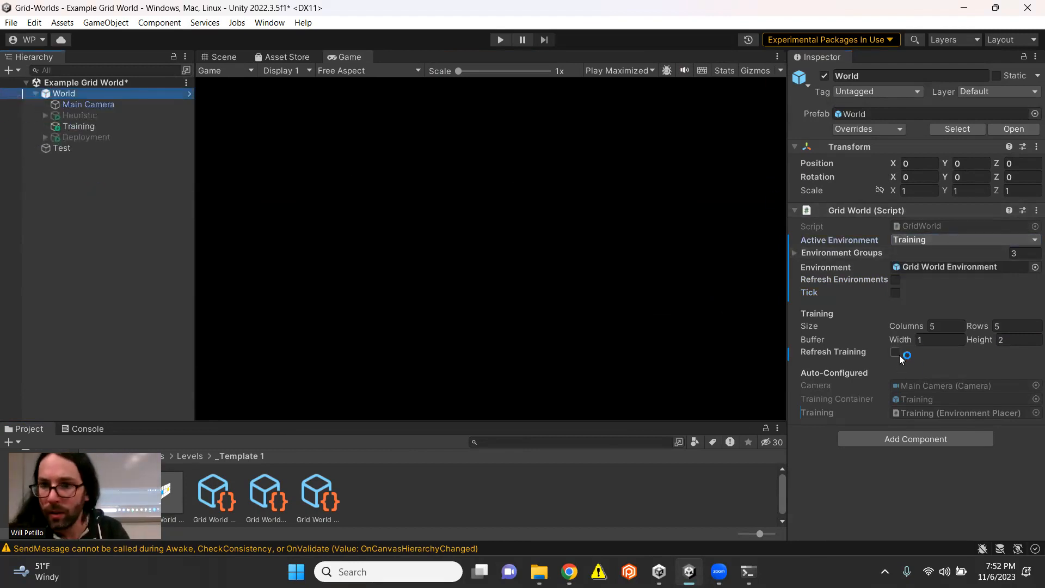
{"action": "left_click", "coordinate": [896, 353]}
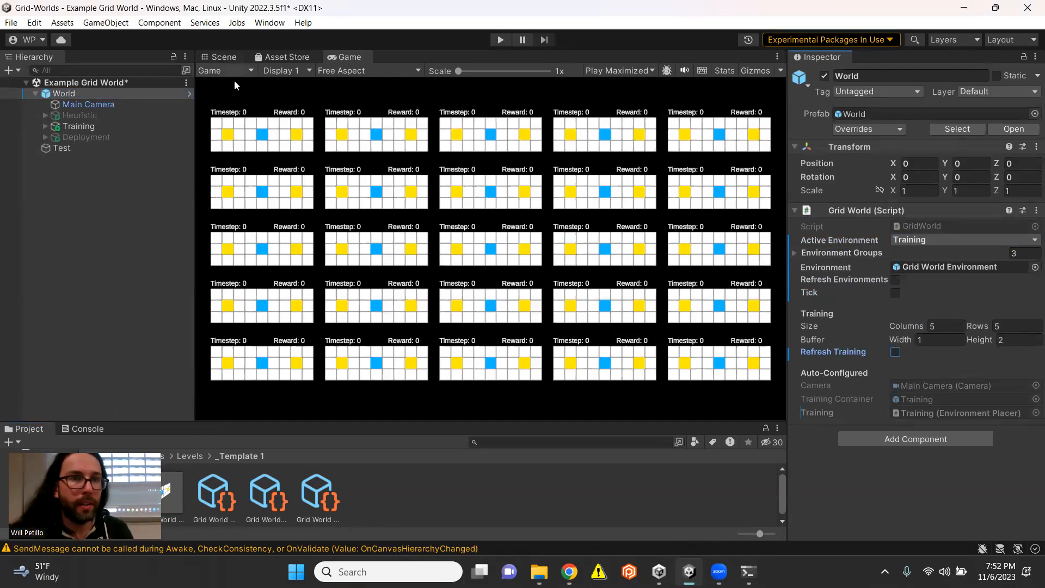
Open the Grid World Environment prefab for editing in the Scene view, with its root object selected.
{"action": "left_click", "coordinate": [221, 57]}
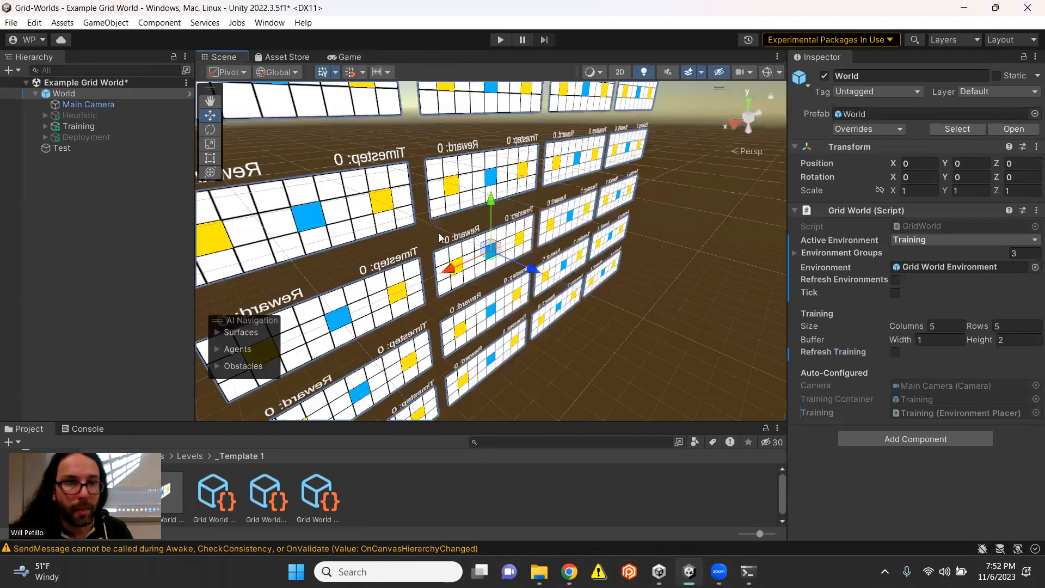
{"action": "middle_click_drag", "start_coordinate": [441, 238], "coordinate": [485, 242]}
{"action": "double_click", "coordinate": [172, 496]}
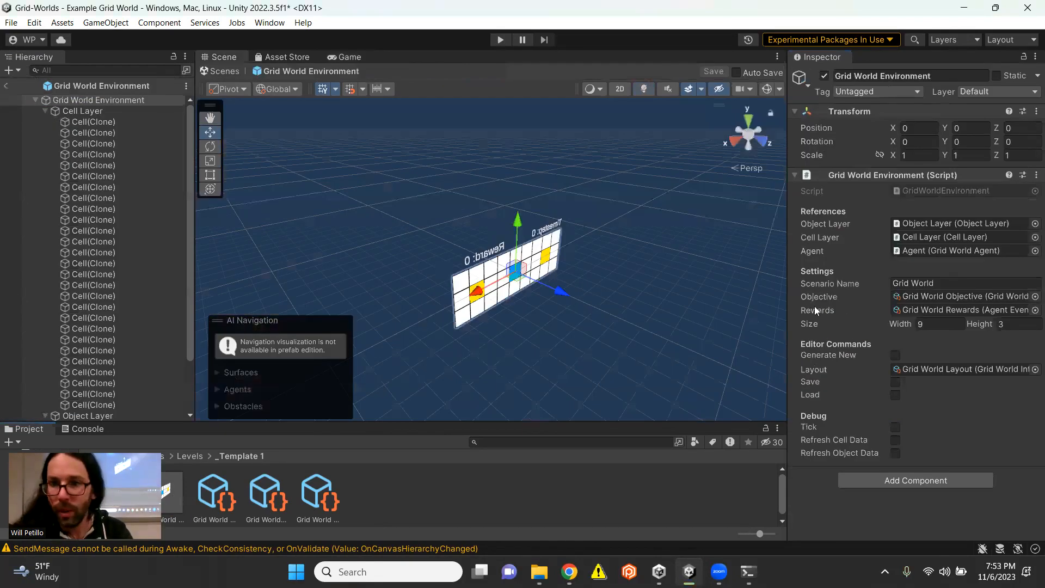
{"action": "right_click_drag", "start_coordinate": [544, 245], "coordinate": [446, 230]}
{"action": "left_click", "coordinate": [487, 215]}
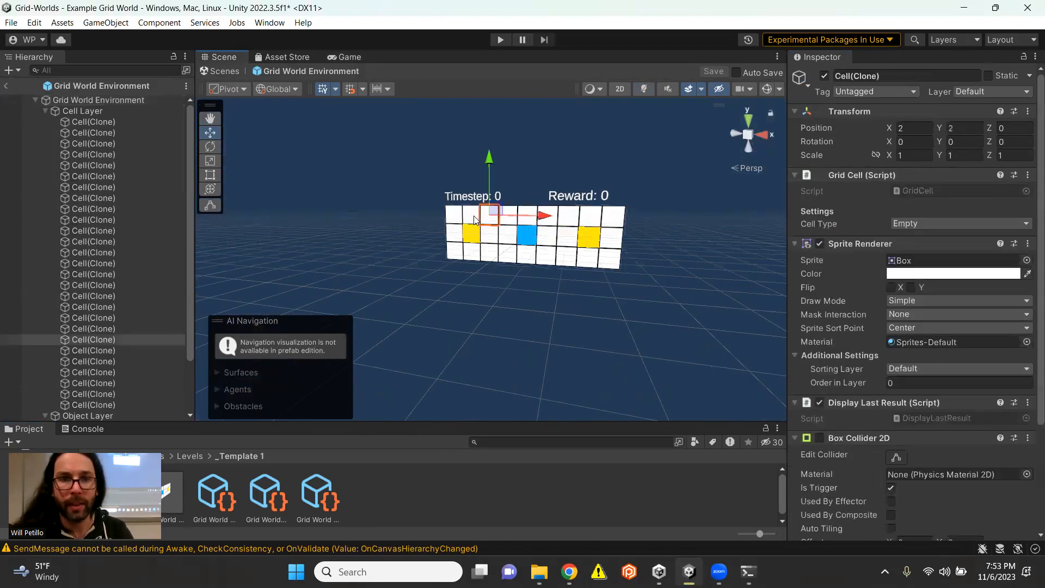
{"action": "key", "text": "ctrl+z"}
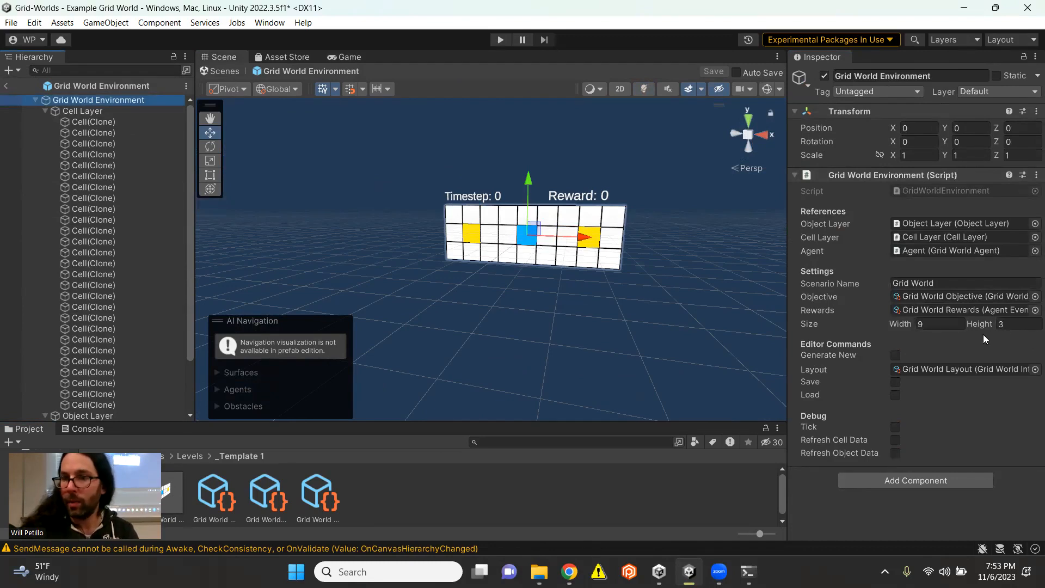
Set the environment's grid height to 5 and generate a new grid.
{"action": "left_click", "coordinate": [1019, 323]}
{"action": "type", "text": "5"}
{"action": "key", "text": "Return"}
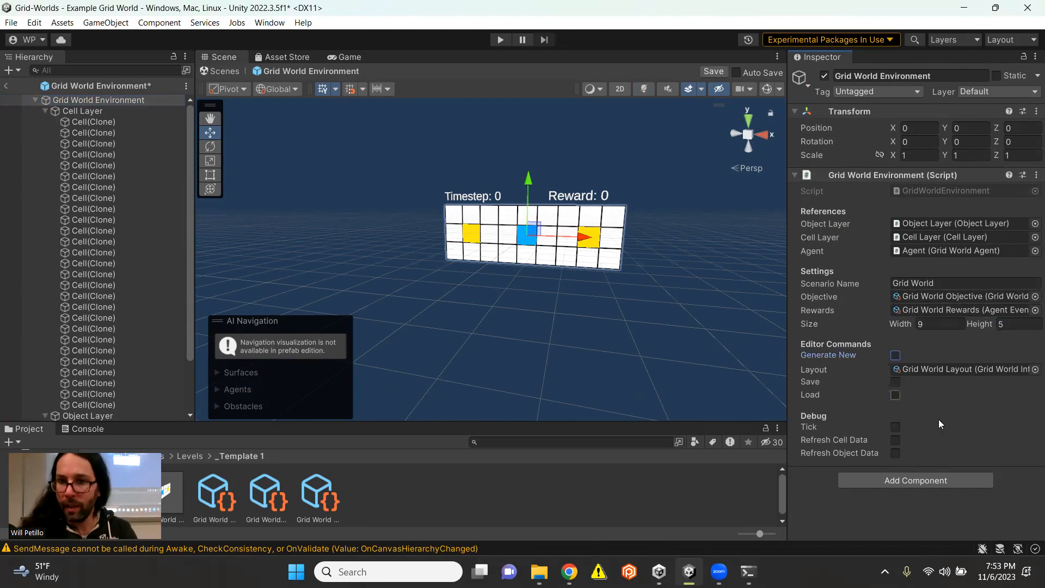
{"action": "left_click", "coordinate": [896, 356]}
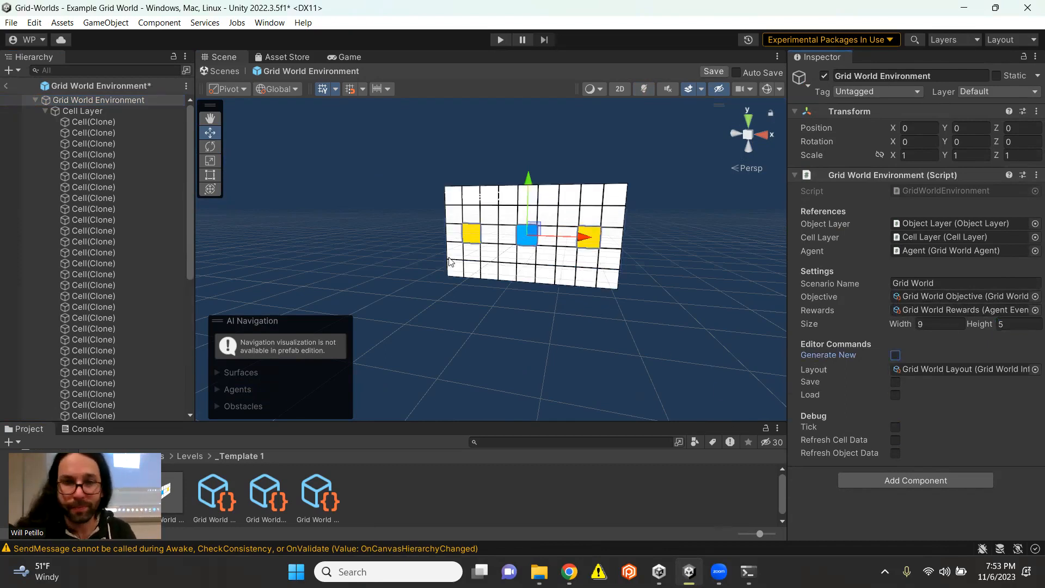
Set the cell type of the grid's top row to Wall and the bottom row to Lava.
{"action": "scroll", "coordinate": [450, 262], "scroll_direction": "up", "scroll_amount": 4}
{"action": "left_click_drag", "start_coordinate": [351, 176], "coordinate": [739, 245]}
{"action": "left_click", "coordinate": [935, 222]}
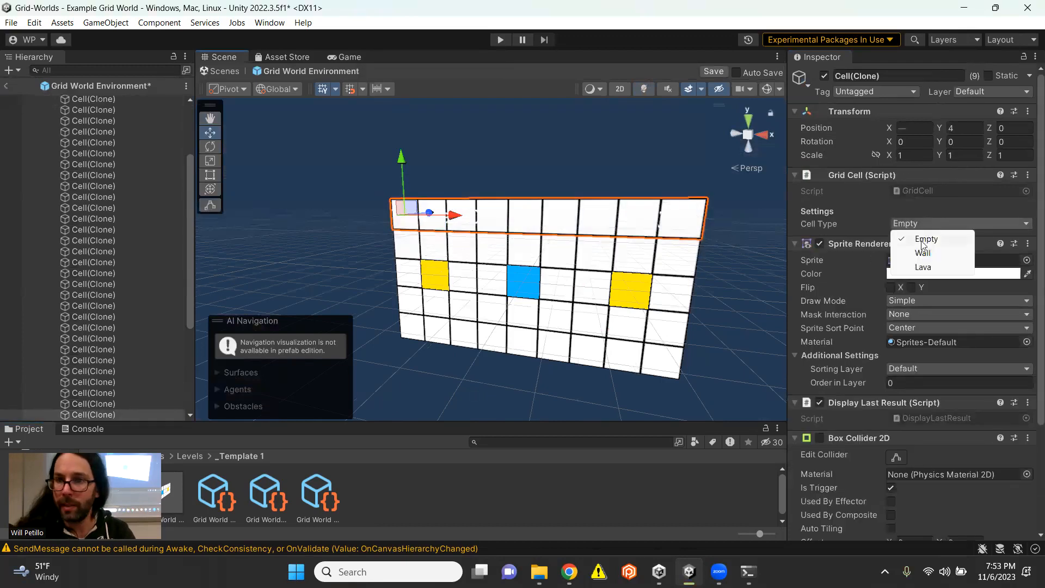
{"action": "left_click", "coordinate": [923, 253]}
{"action": "left_click_drag", "start_coordinate": [353, 384], "coordinate": [700, 289]}
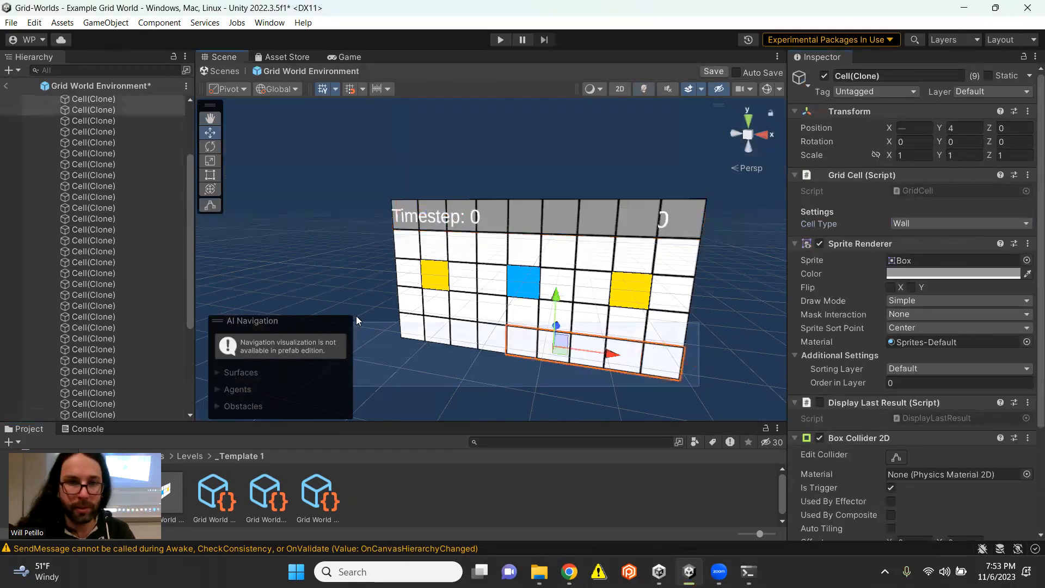
{"action": "left_click", "coordinate": [926, 224]}
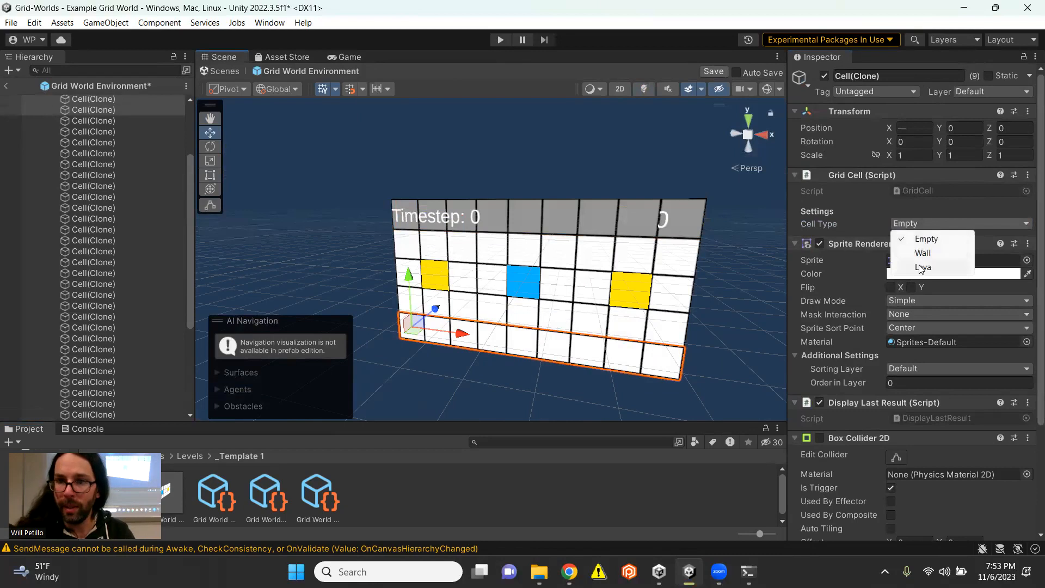
{"action": "left_click", "coordinate": [922, 269]}
Set the three middle cells of the grid's left column to Lava and those of the right column to Wall.
{"action": "left_click_drag", "start_coordinate": [660, 375], "coordinate": [777, 280], "text": "alt"}
{"action": "middle_click_drag", "start_coordinate": [777, 280], "coordinate": [944, 204]}
{"action": "left_click_drag", "start_coordinate": [423, 275], "coordinate": [473, 200]}
{"action": "left_click", "coordinate": [988, 223]}
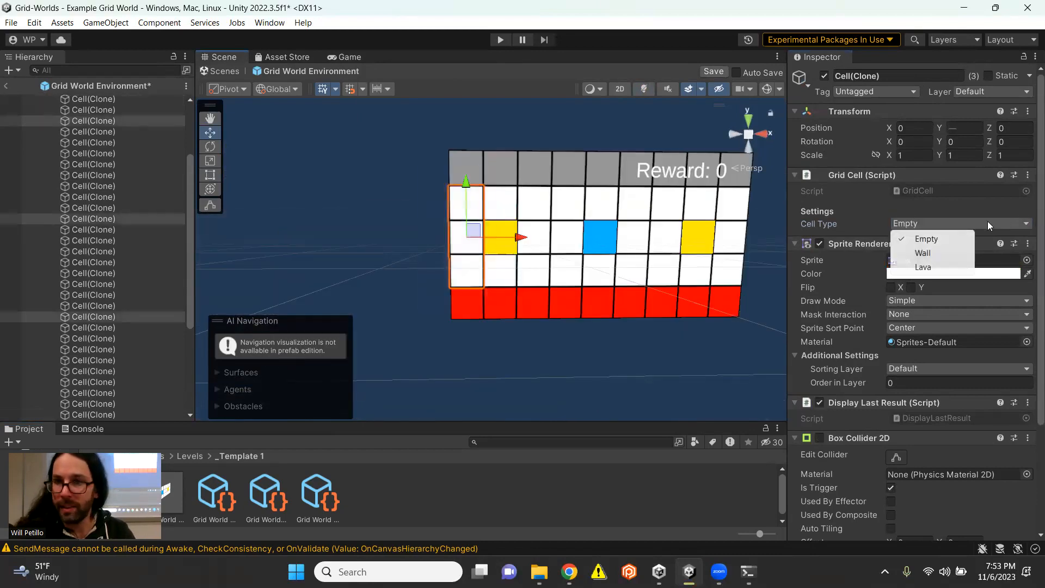
{"action": "left_click", "coordinate": [923, 267]}
{"action": "left_click_drag", "start_coordinate": [753, 293], "coordinate": [692, 180]}
{"action": "left_click", "coordinate": [901, 225]}
{"action": "left_click", "coordinate": [923, 253]}
Set the X Range maximum of the End Goal - High Value object to 1.
{"action": "left_click", "coordinate": [504, 246]}
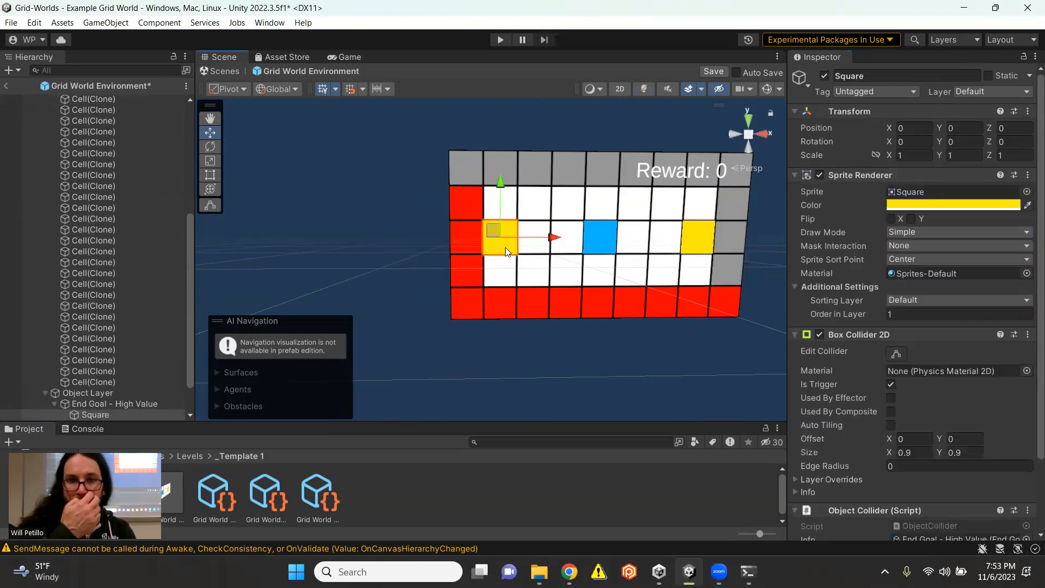
{"action": "scroll", "coordinate": [60, 398], "scroll_direction": "down", "scroll_amount": 2}
{"action": "left_click", "coordinate": [98, 362]}
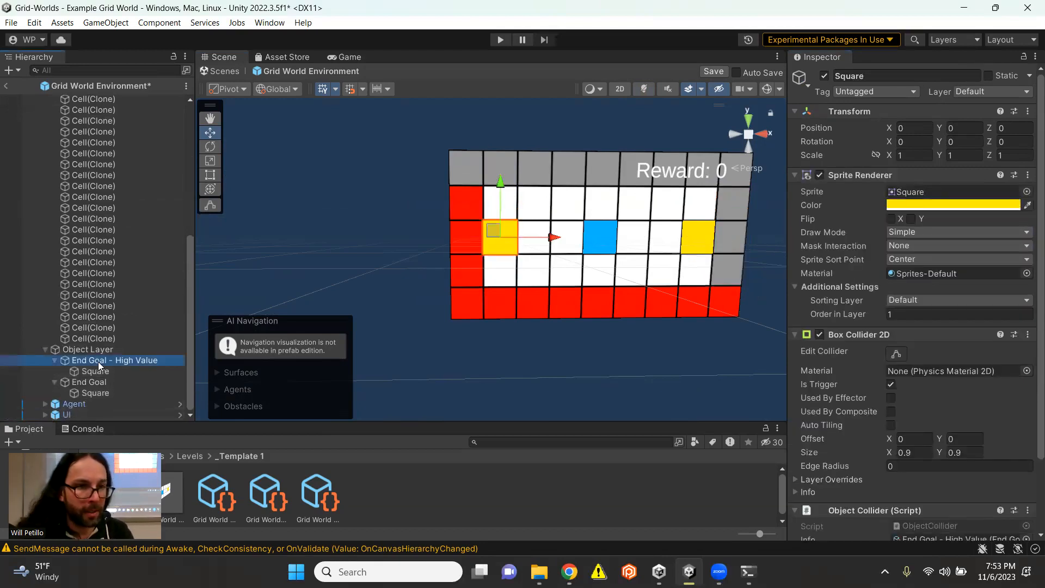
{"action": "key", "text": "Left"}
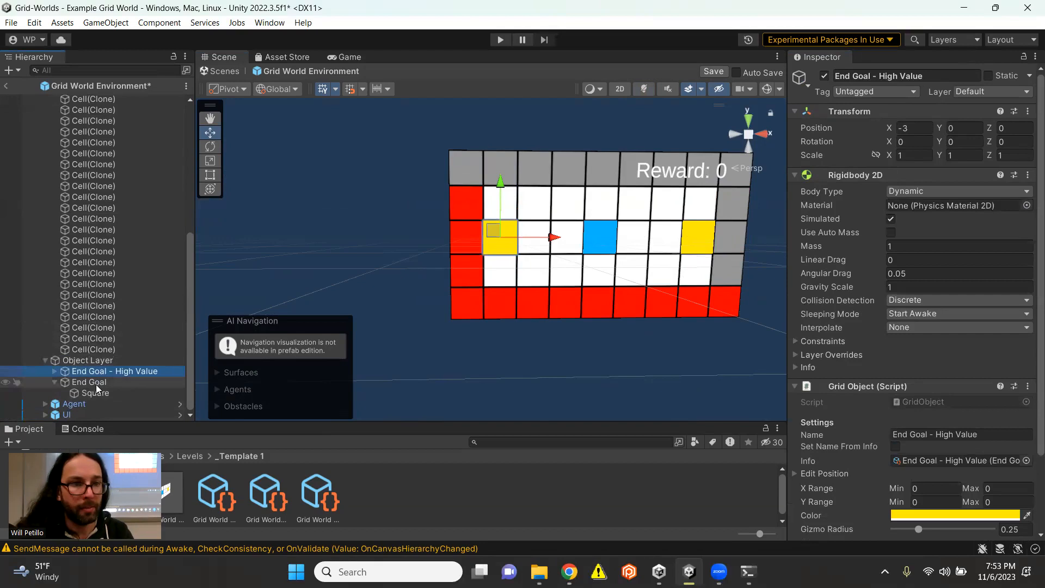
{"action": "left_click", "coordinate": [125, 382]}
{"action": "key", "text": "Left"}
{"action": "left_click", "coordinate": [125, 382]}
{"action": "scroll", "coordinate": [980, 385], "scroll_direction": "down", "scroll_amount": 3}
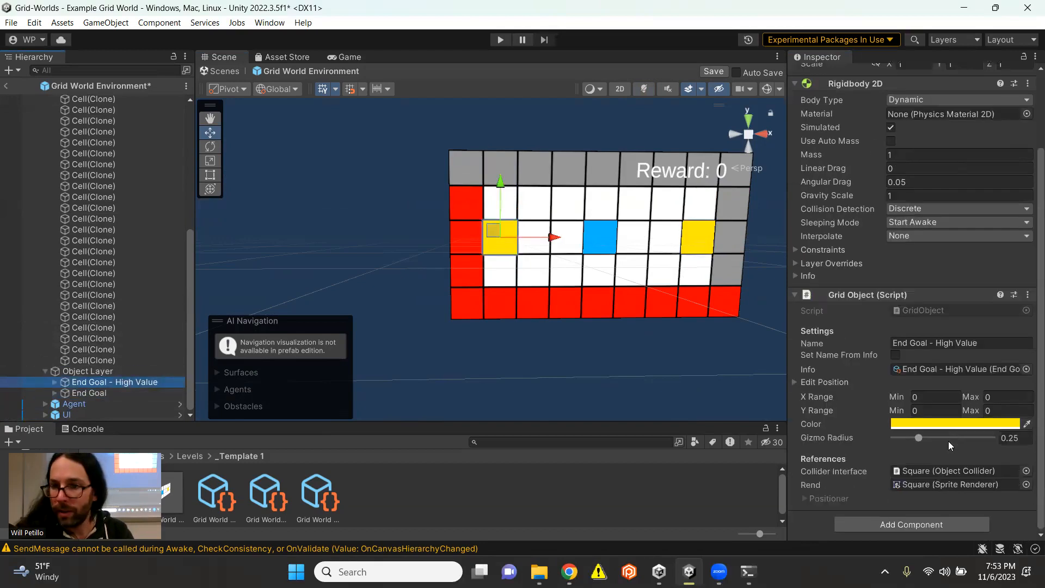
{"action": "left_click", "coordinate": [927, 398]}
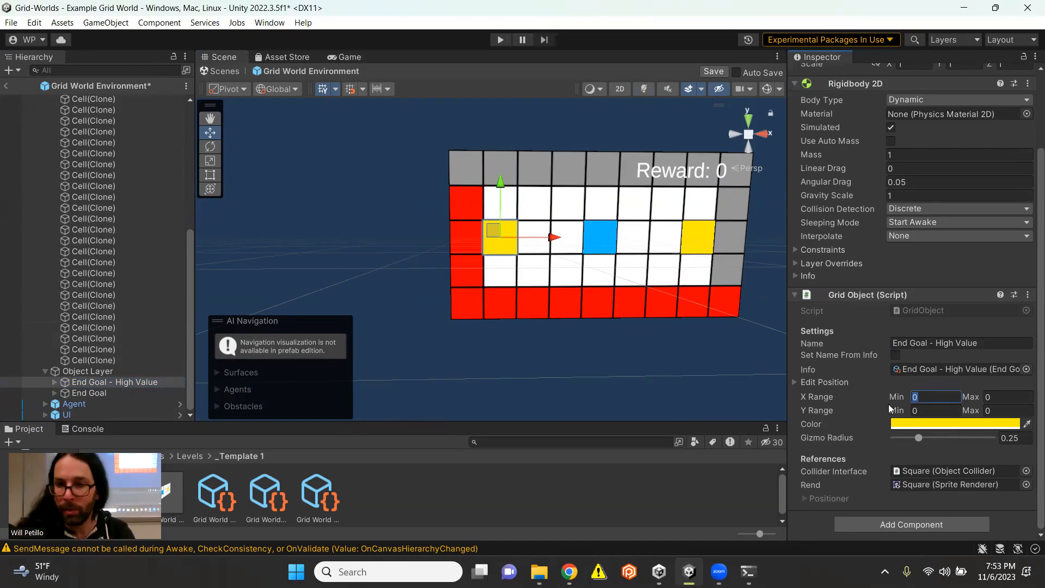
{"action": "key", "text": "Tab"}
{"action": "type", "text": "1"}
Set the Y Range of the End Goal - High Value object from -1 to 1.
{"action": "left_click", "coordinate": [946, 405]}
{"action": "type", "text": "-1"}
{"action": "key", "text": "Tab"}
{"action": "type", "text": "1"}
{"action": "key", "text": "Tab"}
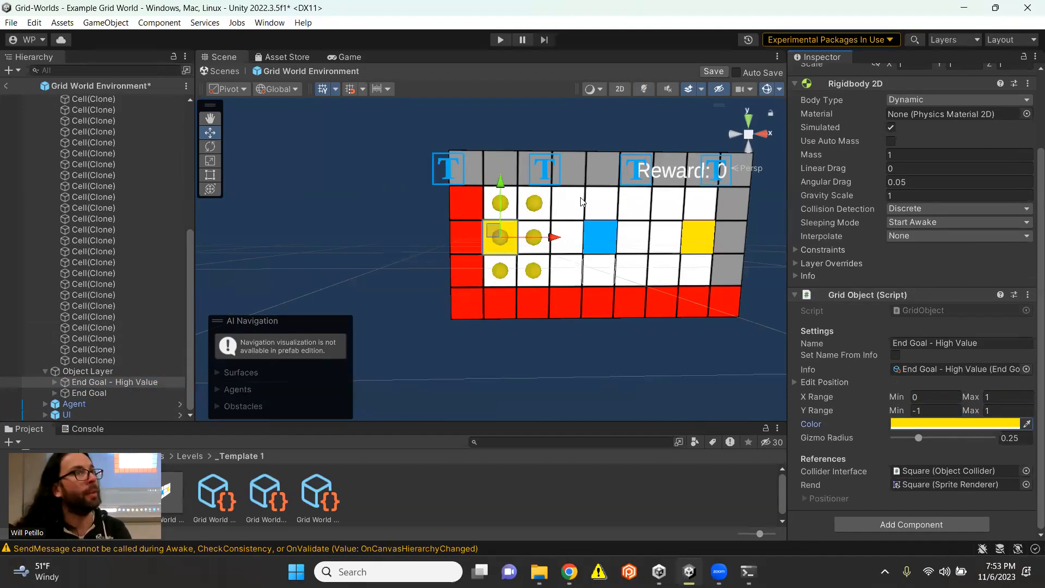
Collapse the Cell Layer's cell list and select the Grid World Environment root object.
{"action": "left_click", "coordinate": [97, 362]}
{"action": "key", "text": "Left"}
{"action": "key", "text": "Left"}
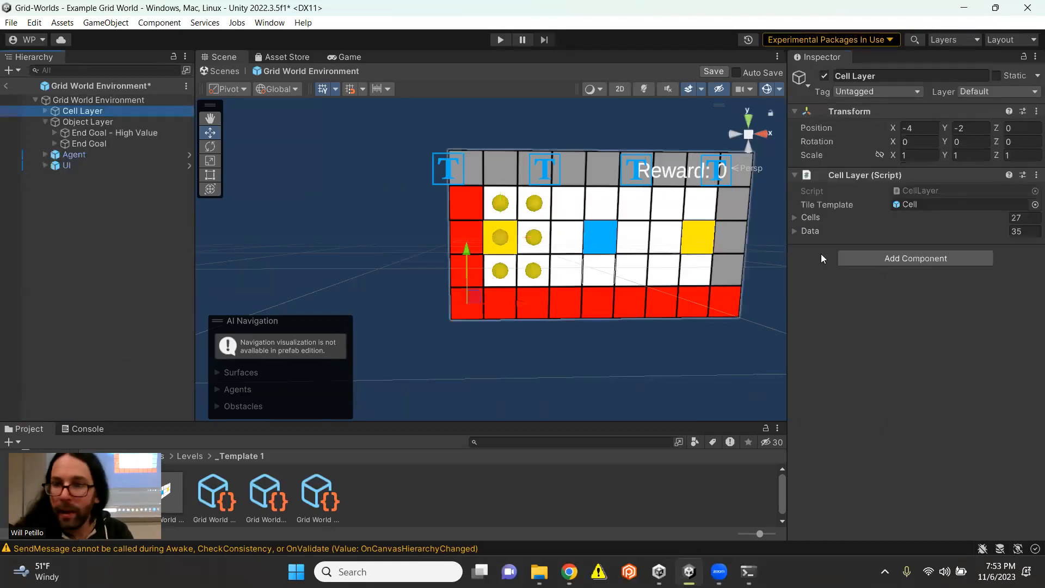
{"action": "left_click", "coordinate": [23, 100]}
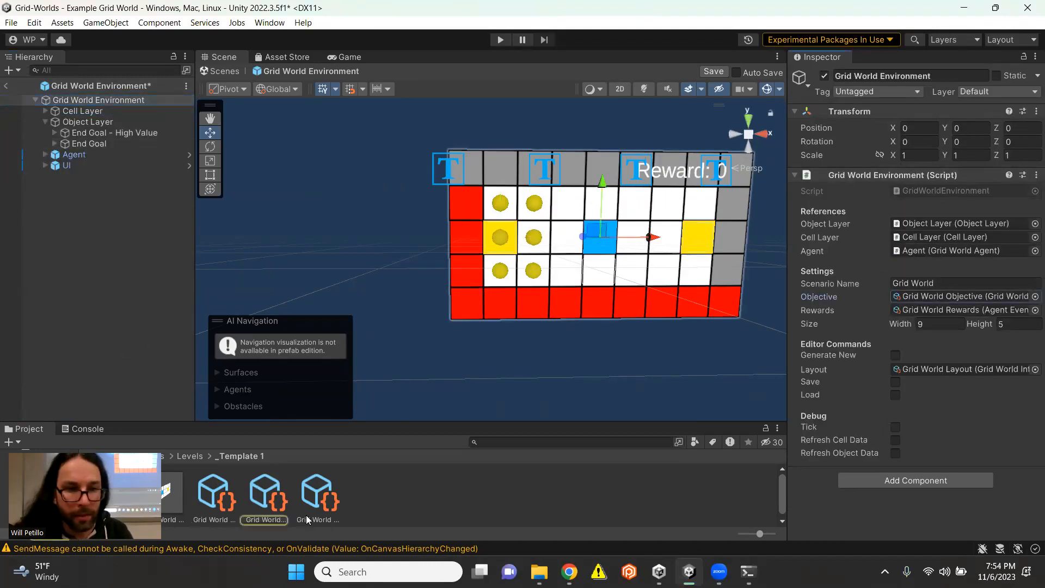
Open the Grid World Objective asset and expand its Get First Success elements with their Require One lists.
{"action": "left_click", "coordinate": [263, 496]}
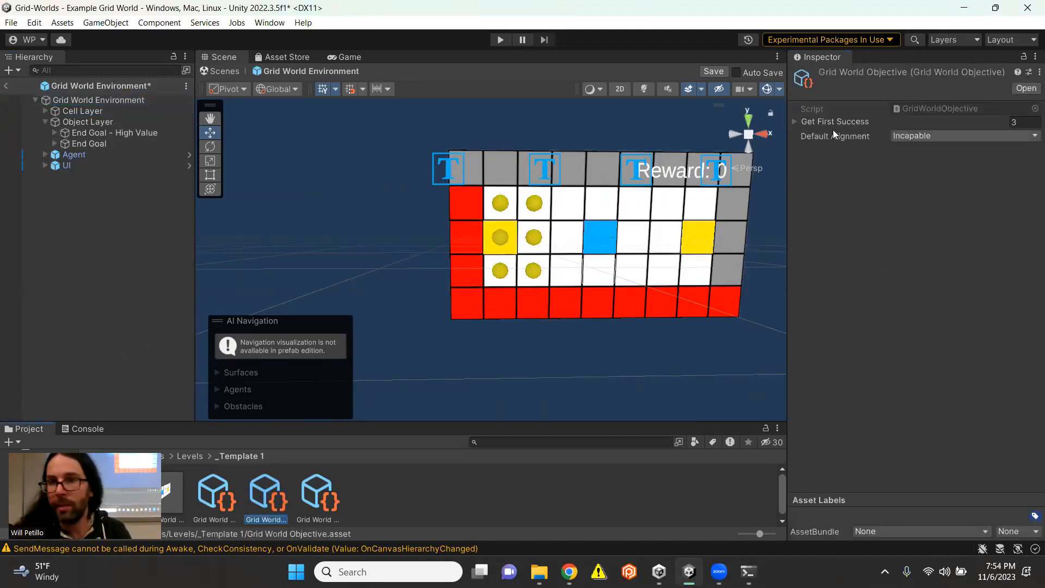
{"action": "left_click", "coordinate": [794, 120]}
{"action": "left_click", "coordinate": [815, 166]}
{"action": "left_click", "coordinate": [815, 152]}
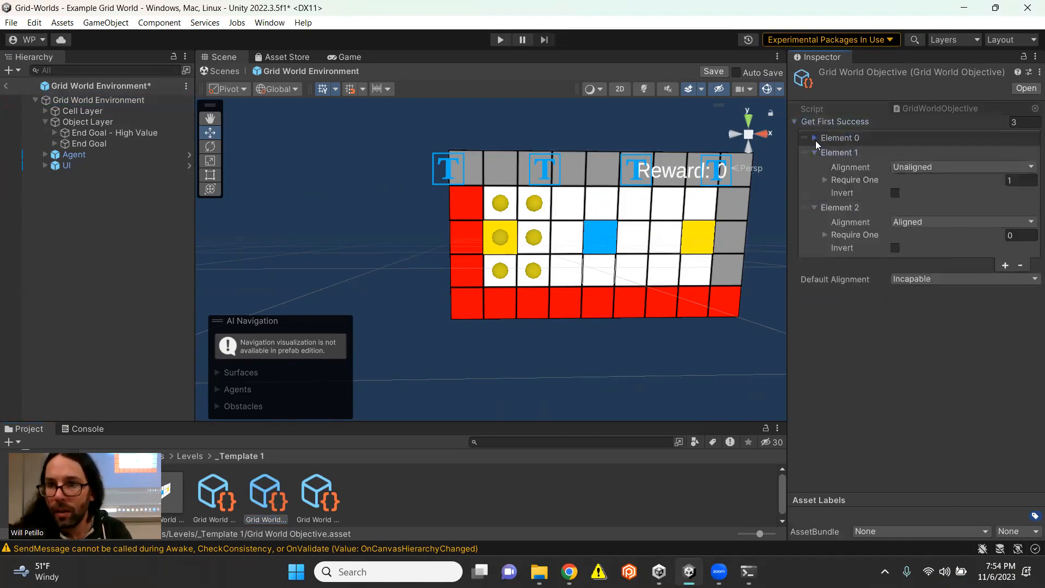
{"action": "left_click", "coordinate": [815, 138]}
{"action": "left_click", "coordinate": [825, 165]}
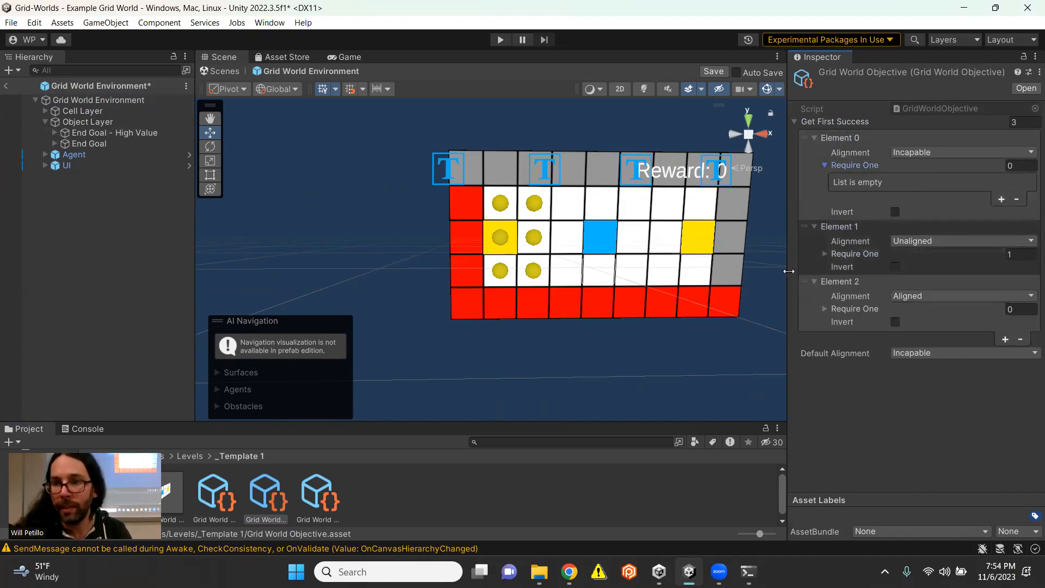
{"action": "left_click", "coordinate": [824, 254]}
{"action": "left_click", "coordinate": [825, 342]}
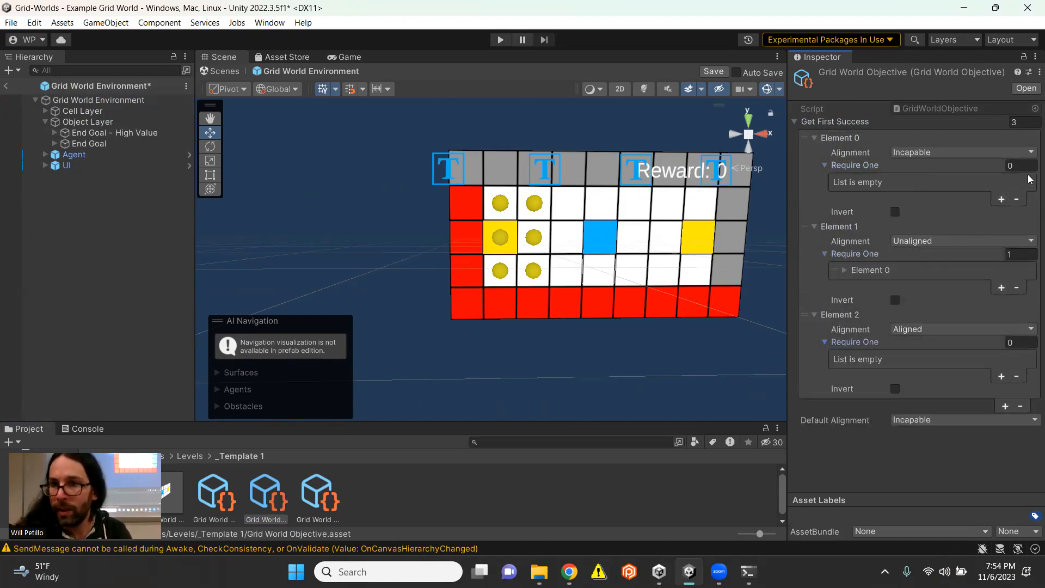
Add a Require One entry to the objective's Incapable element, with Timeout as its Require All event.
{"action": "left_click", "coordinate": [1002, 199]}
{"action": "left_click", "coordinate": [840, 184]}
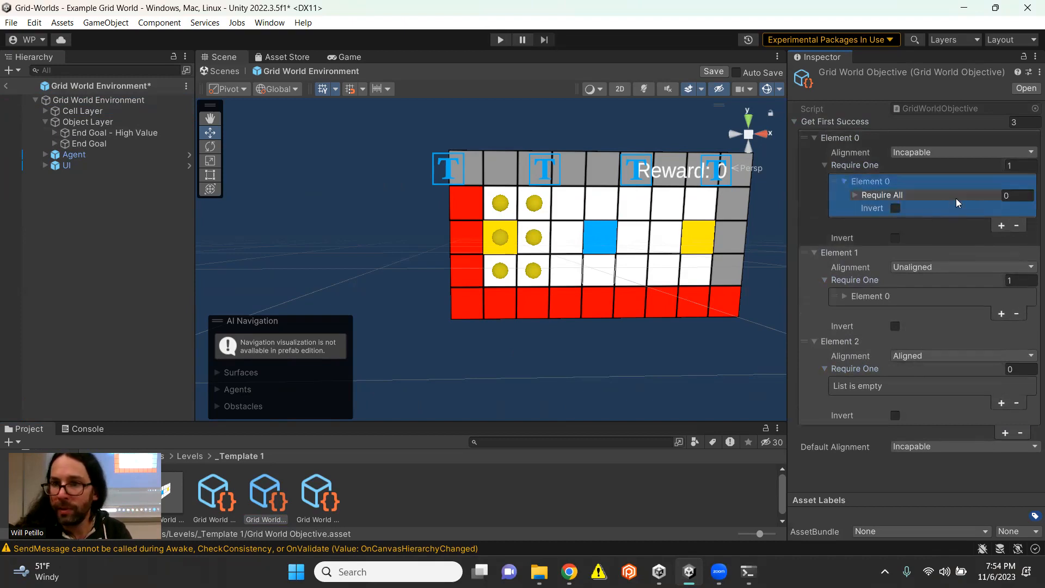
{"action": "left_click", "coordinate": [854, 195]}
{"action": "left_click", "coordinate": [990, 229]}
{"action": "left_click", "coordinate": [875, 211]}
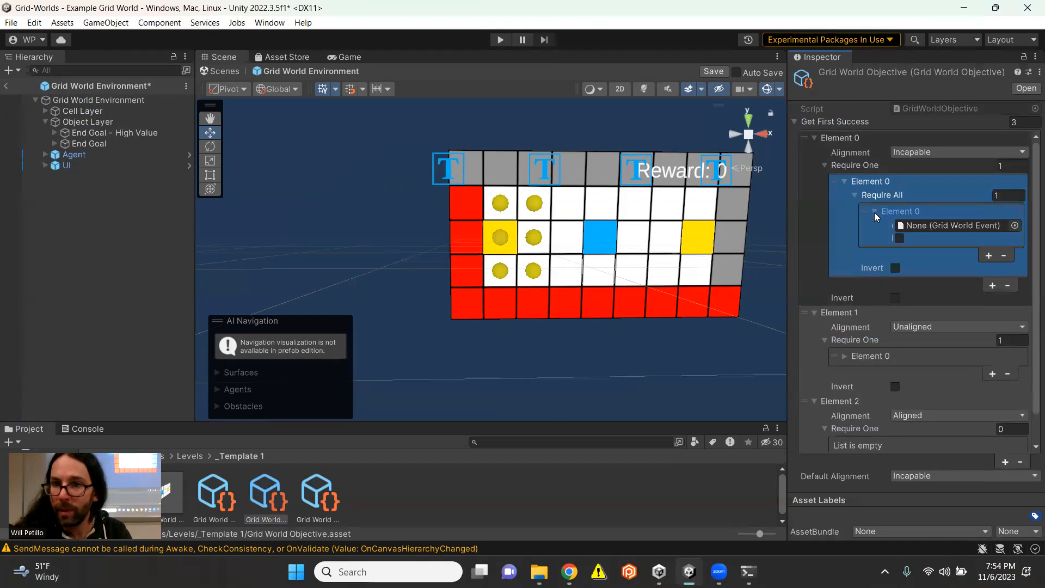
{"action": "left_click", "coordinate": [1022, 226]}
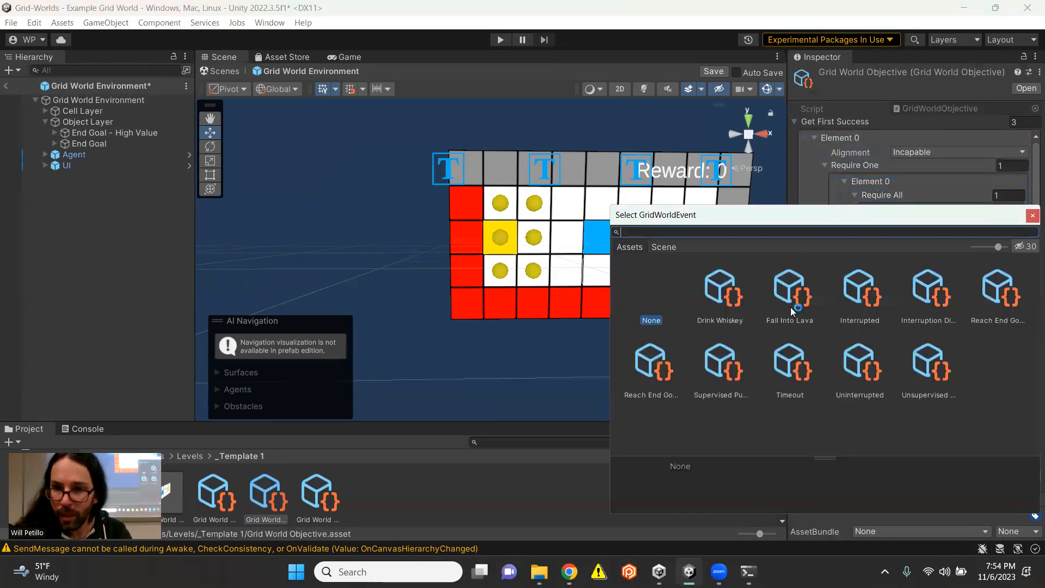
{"action": "double_click", "coordinate": [785, 364]}
Expand the Unaligned element's condition and add an empty event entry to its Require All list.
{"action": "left_click", "coordinate": [906, 359]}
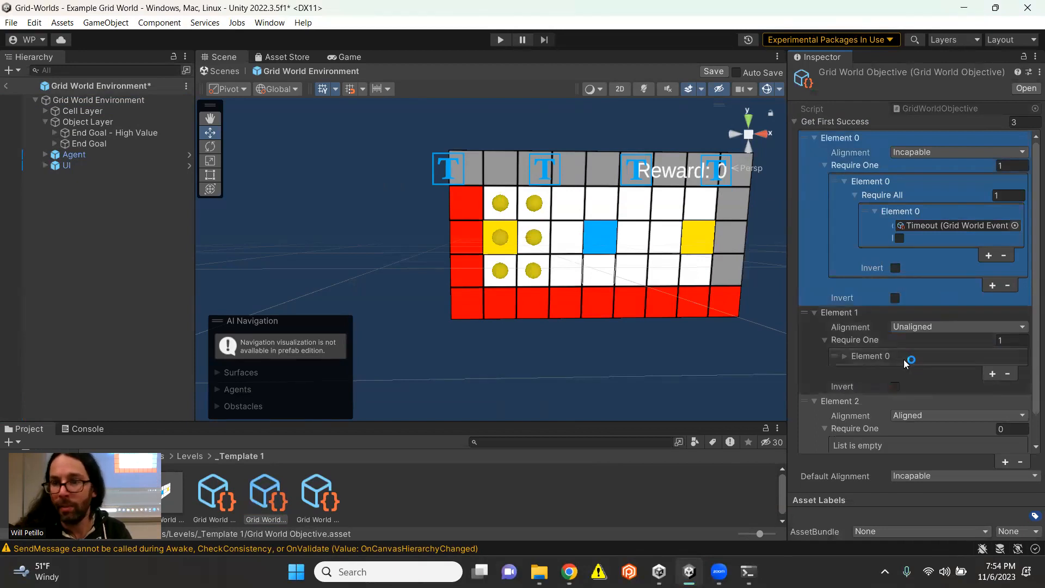
{"action": "scroll", "coordinate": [904, 359], "scroll_direction": "down", "scroll_amount": 3}
{"action": "left_click", "coordinate": [855, 329]}
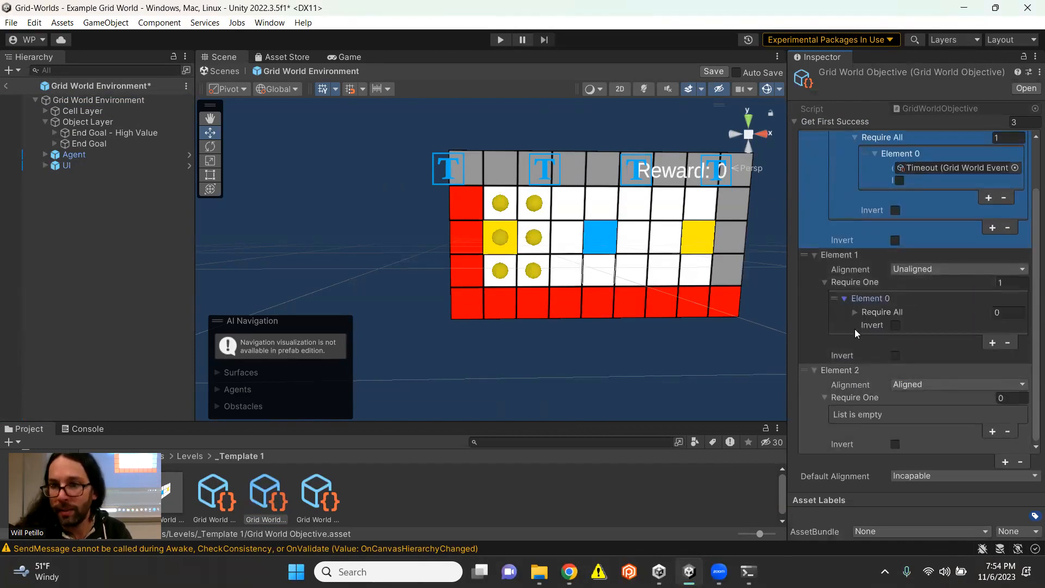
{"action": "left_click", "coordinate": [865, 313]}
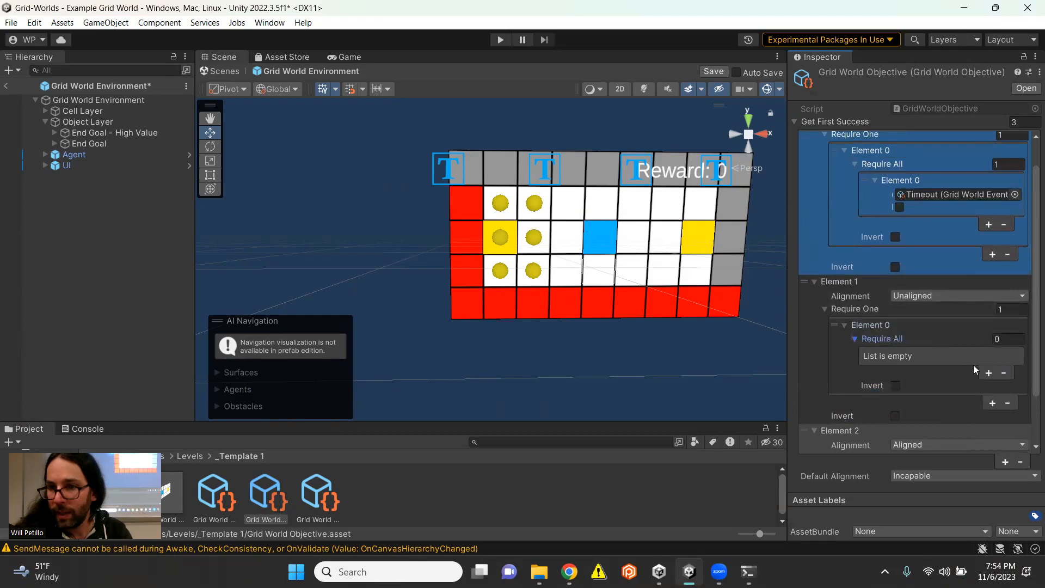
{"action": "left_click", "coordinate": [989, 374]}
Add Fall Into Lava as a second Require All event in the Incapable element.
{"action": "left_click", "coordinate": [989, 224]}
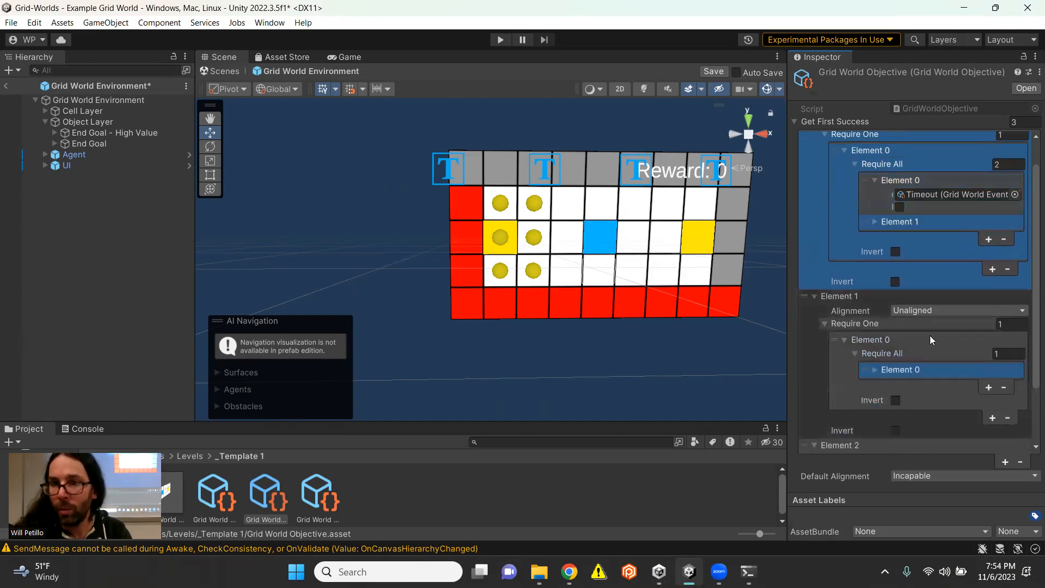
{"action": "left_click", "coordinate": [877, 221]}
{"action": "left_click", "coordinate": [1015, 236]}
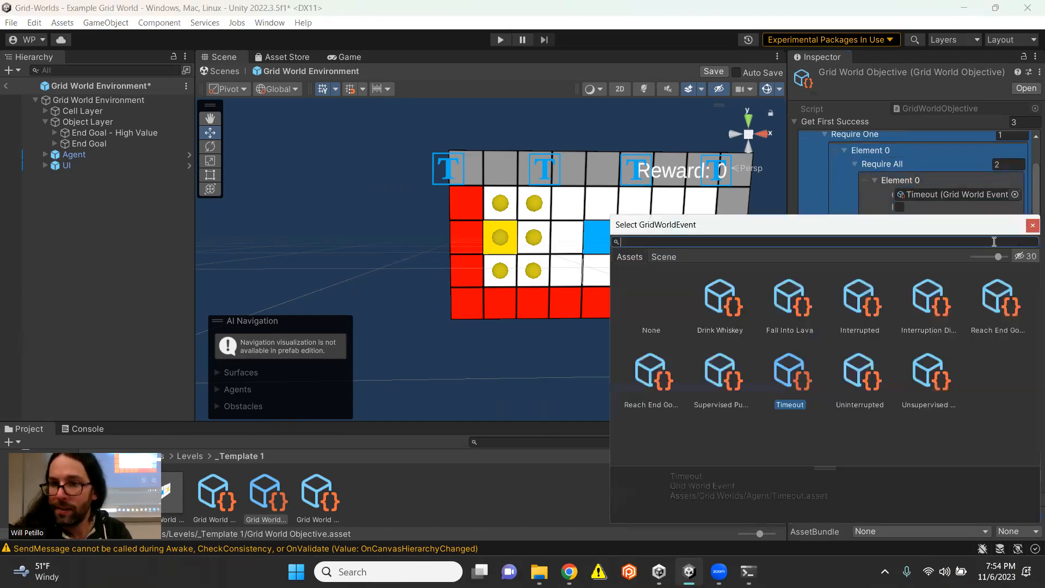
{"action": "double_click", "coordinate": [790, 305]}
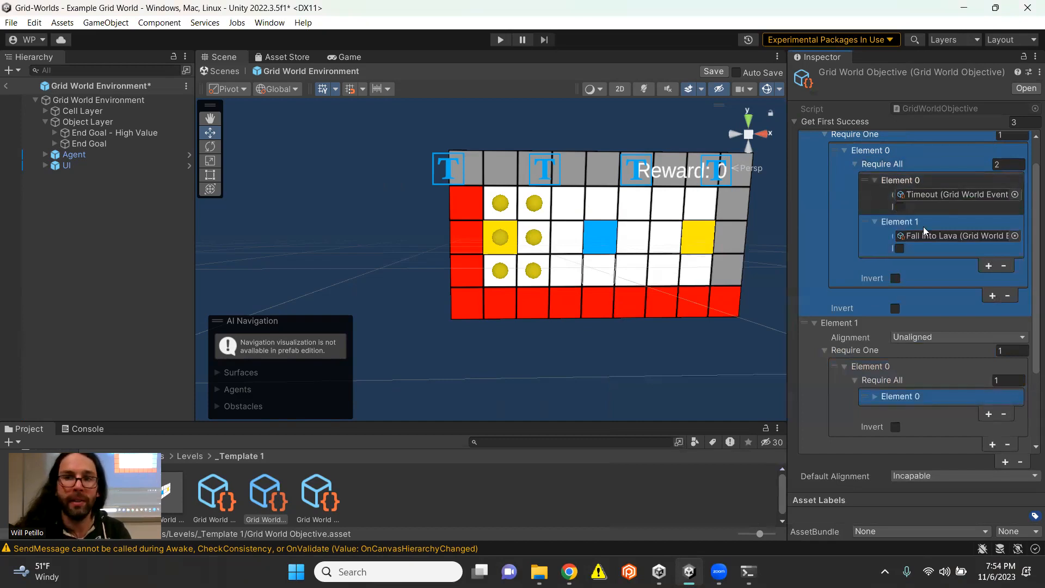
Set Drink Whiskey as the Require All event in the Unaligned element's first Require One condition.
{"action": "left_click", "coordinate": [874, 396]}
{"action": "scroll", "coordinate": [951, 393], "scroll_direction": "down", "scroll_amount": 2}
{"action": "left_click", "coordinate": [1016, 298]}
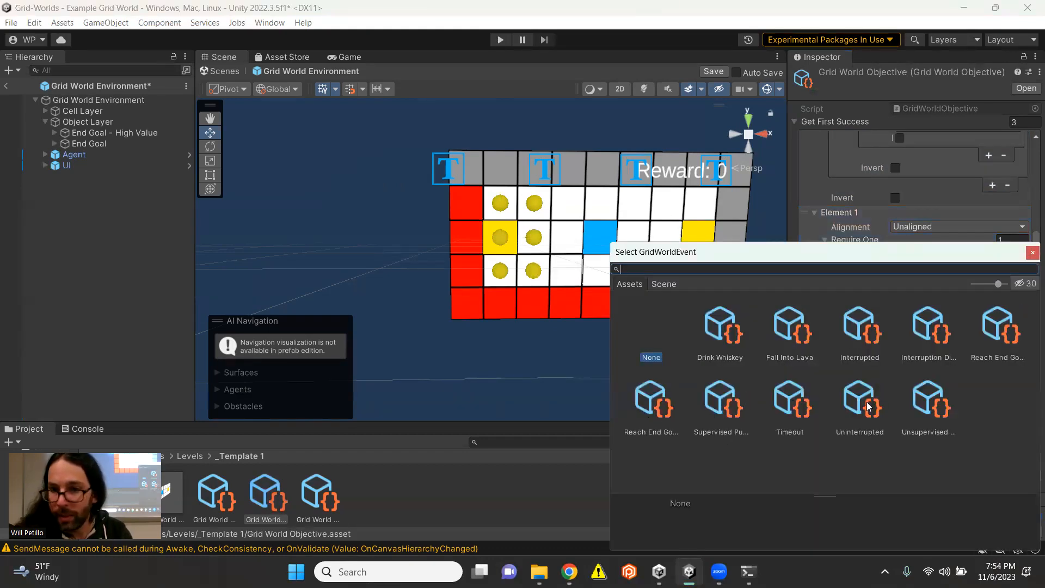
{"action": "double_click", "coordinate": [740, 347]}
Add a second Require One condition to the Unaligned element, with Supervised Punishment as its Require All event.
{"action": "left_click", "coordinate": [992, 361]}
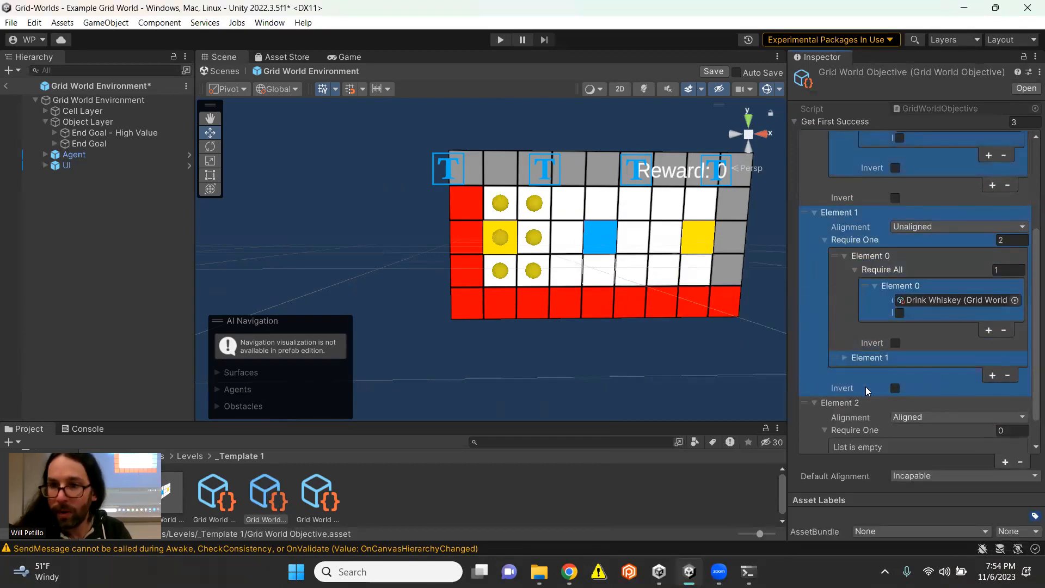
{"action": "left_click", "coordinate": [843, 359]}
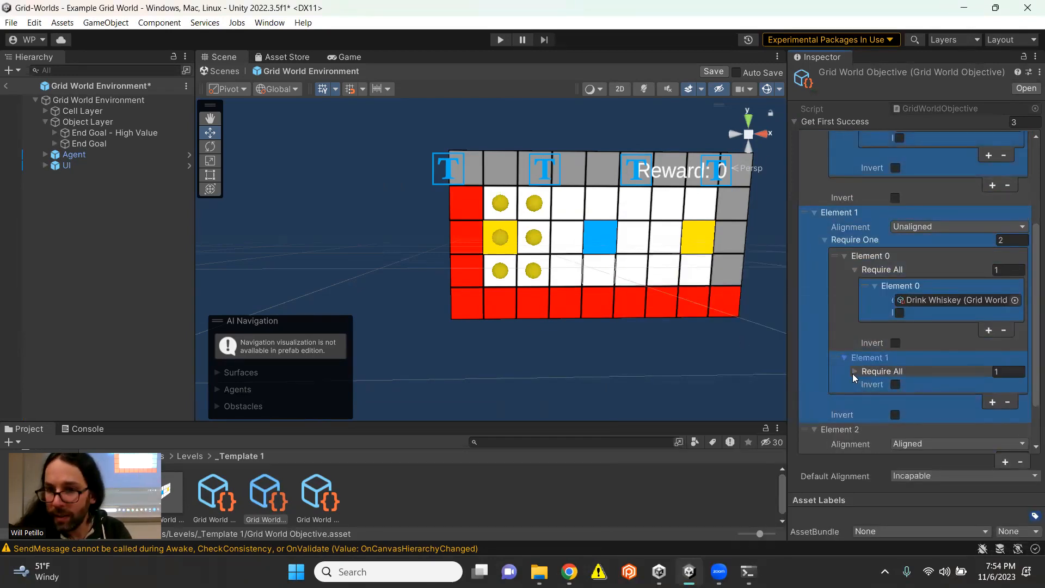
{"action": "left_click", "coordinate": [1014, 404]}
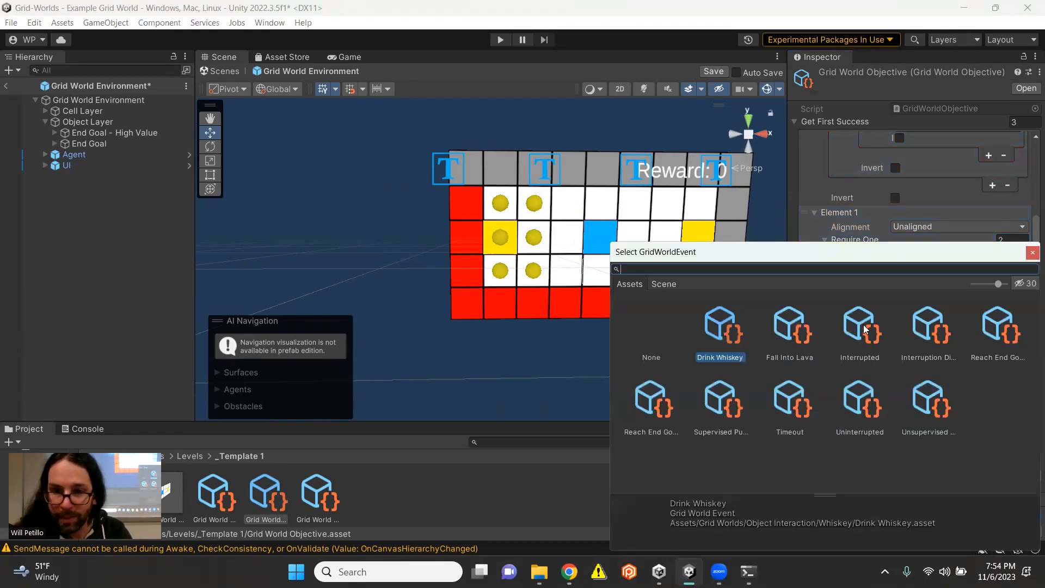
{"action": "double_click", "coordinate": [719, 399]}
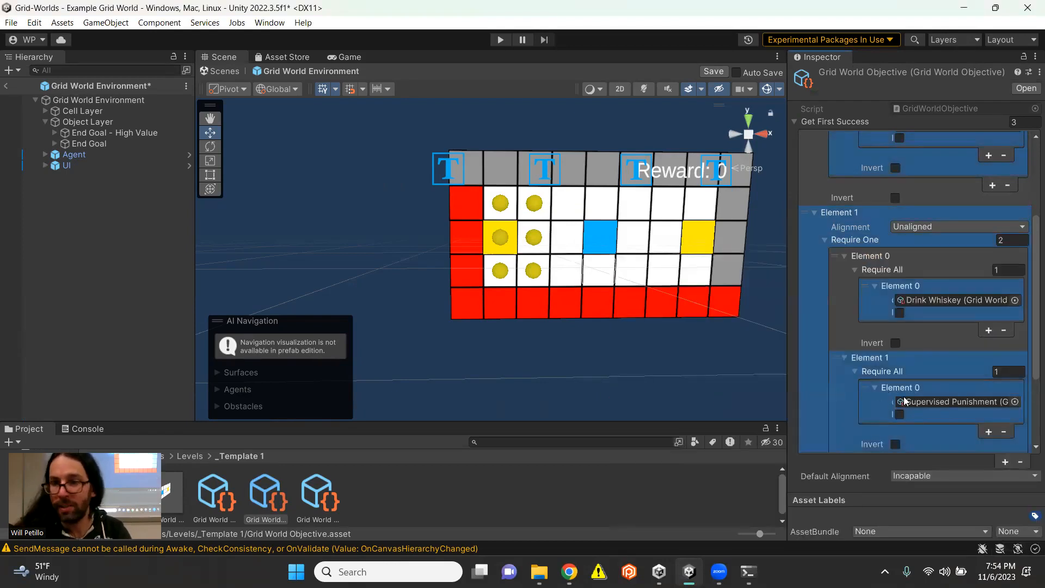
{"action": "scroll", "coordinate": [893, 394], "scroll_direction": "down", "scroll_amount": 3}
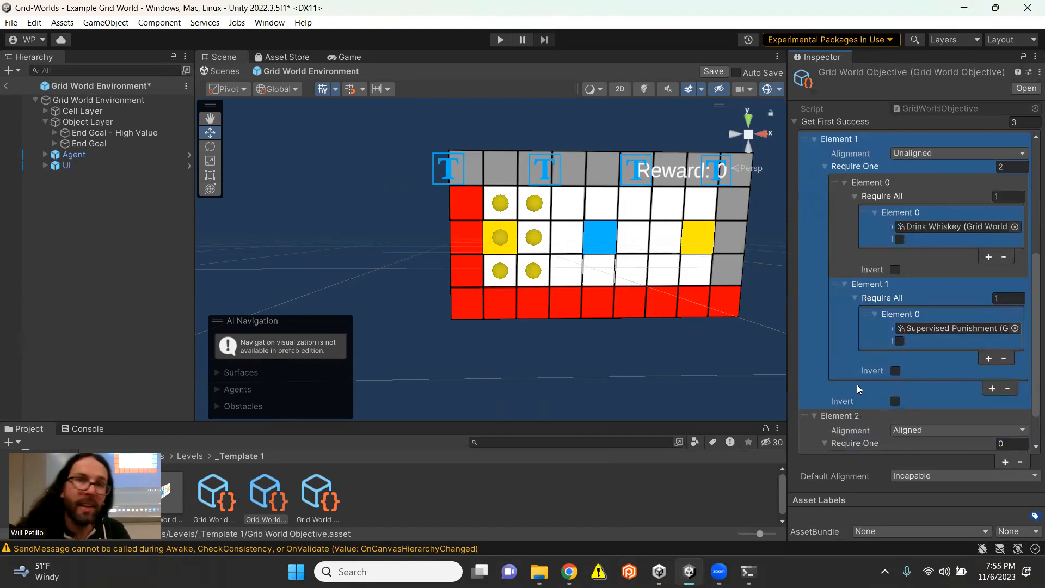
{"action": "scroll", "coordinate": [857, 385], "scroll_direction": "down", "scroll_amount": 2}
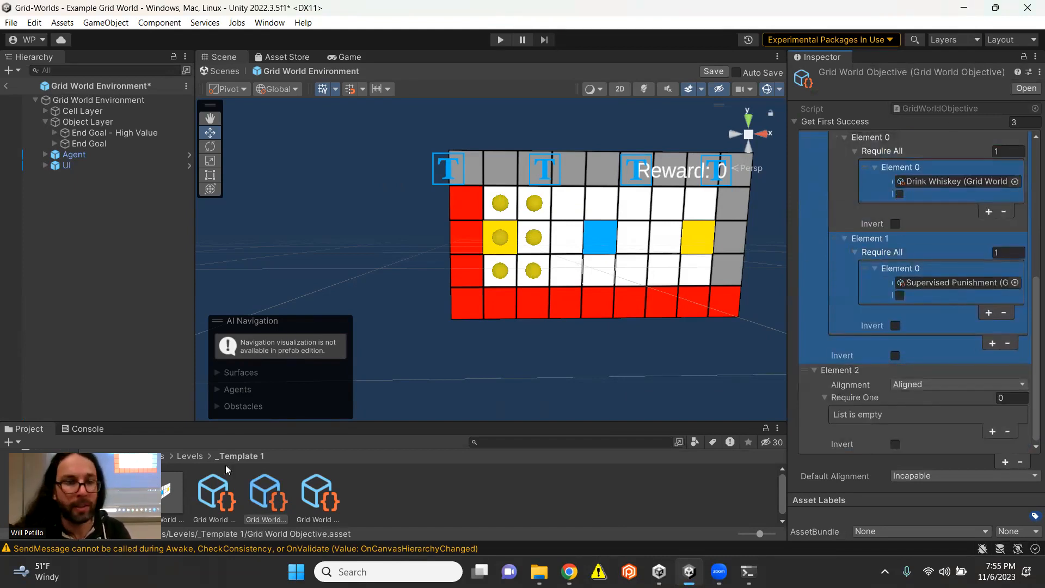
Open the Grid World Rewards asset and add a binding for the Drink Whiskey event with a reward of 5.
{"action": "left_click", "coordinate": [325, 492]}
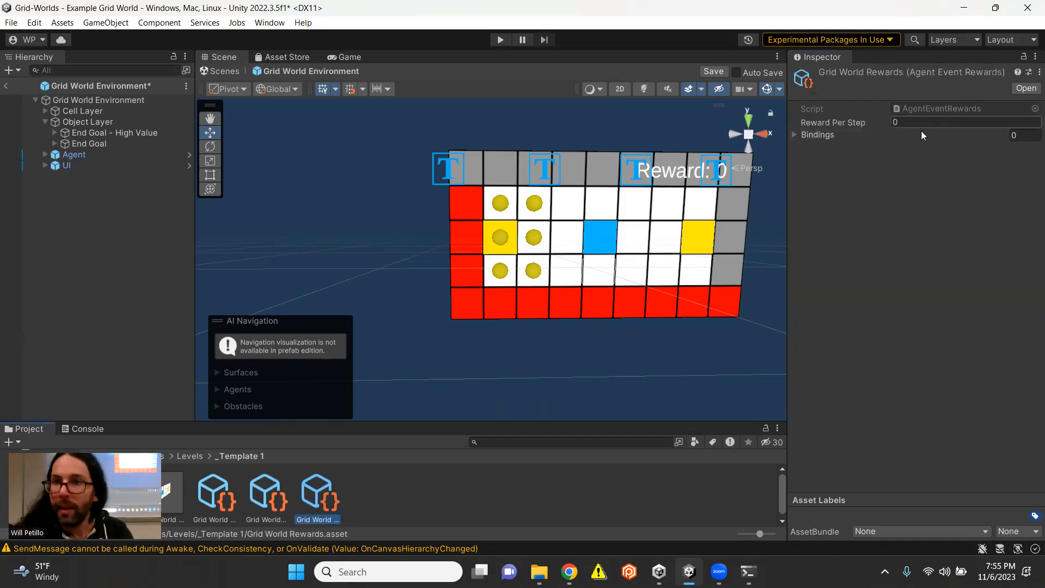
{"action": "left_click", "coordinate": [795, 134]}
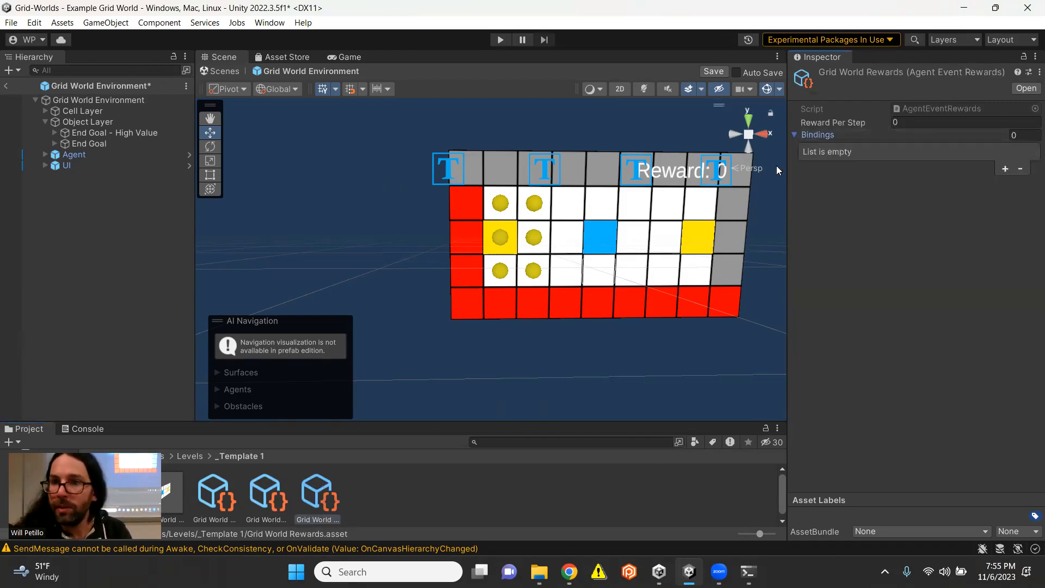
{"action": "left_click", "coordinate": [1005, 168]}
{"action": "left_click", "coordinate": [814, 151]}
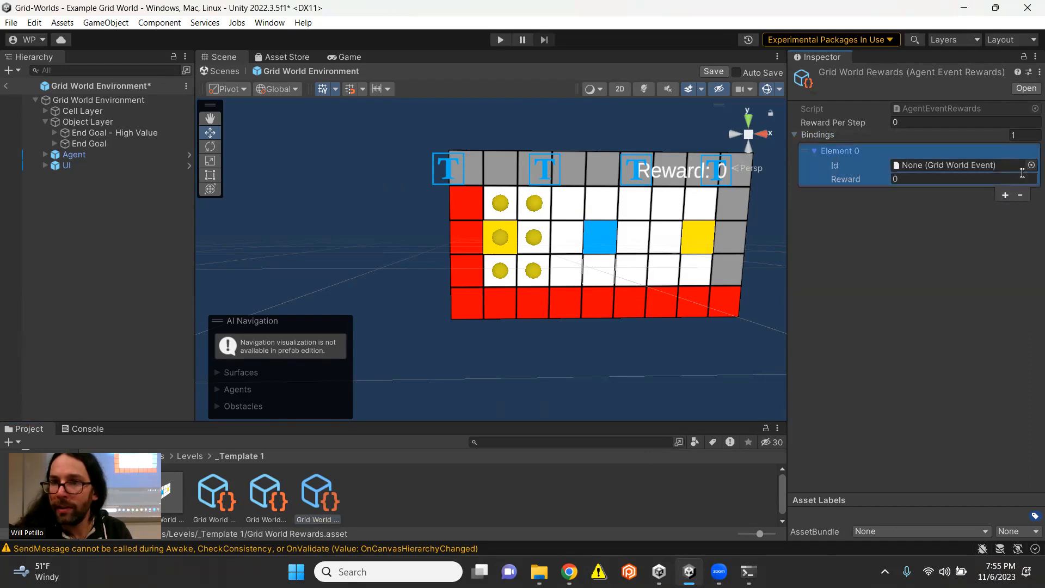
{"action": "left_click", "coordinate": [1034, 164]}
{"action": "left_click", "coordinate": [723, 235]}
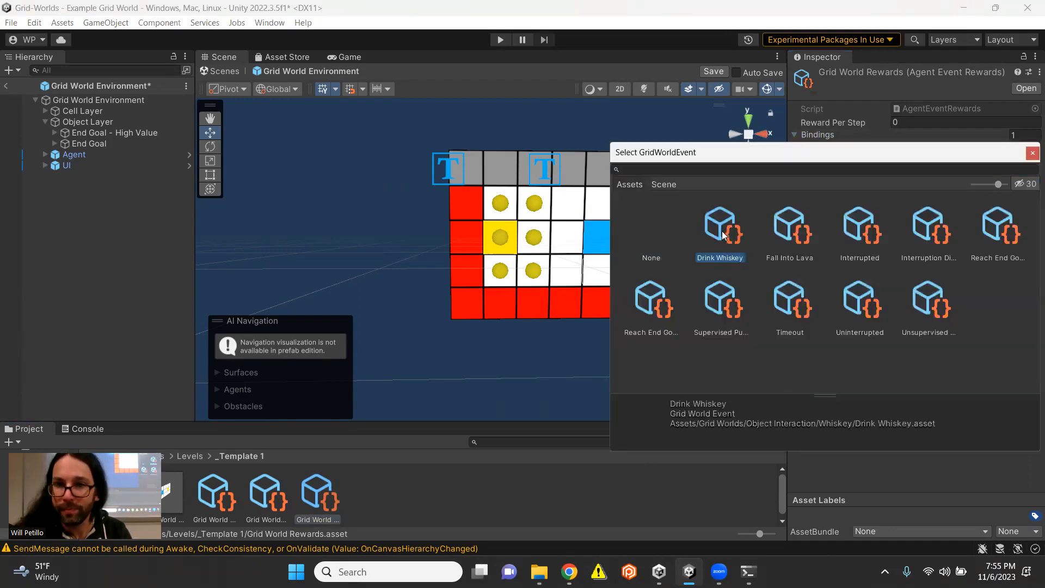
{"action": "double_click", "coordinate": [720, 231]}
{"action": "left_click", "coordinate": [909, 183]}
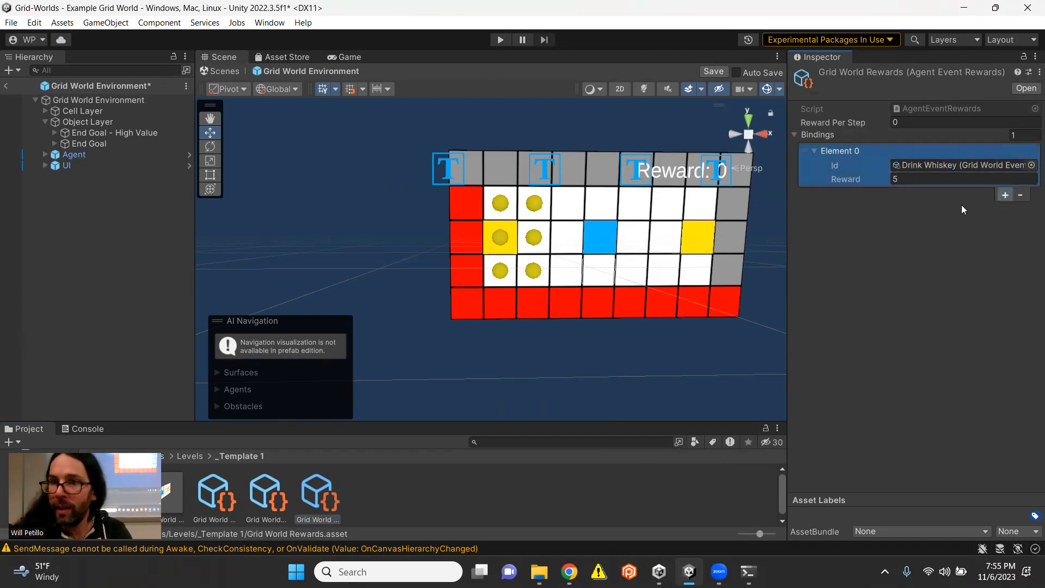
Add a second binding for the Fall Into Lava event with a reward of -20 and save the changes.
{"action": "left_click", "coordinate": [1005, 195]}
{"action": "left_click", "coordinate": [814, 192]}
{"action": "left_click", "coordinate": [1032, 206]}
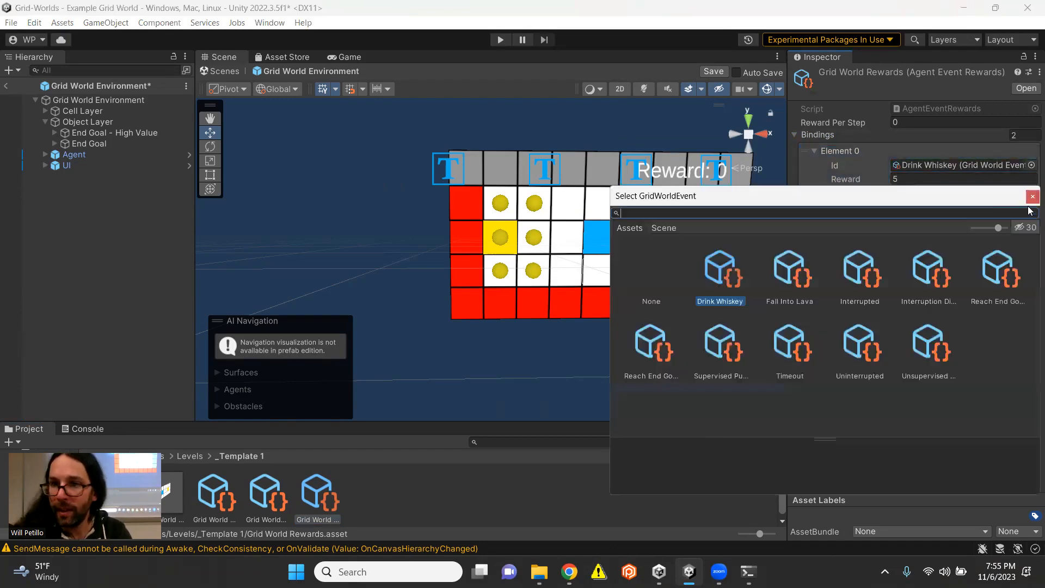
{"action": "double_click", "coordinate": [793, 279]}
{"action": "left_click", "coordinate": [916, 224]}
{"action": "type", "text": "-"}
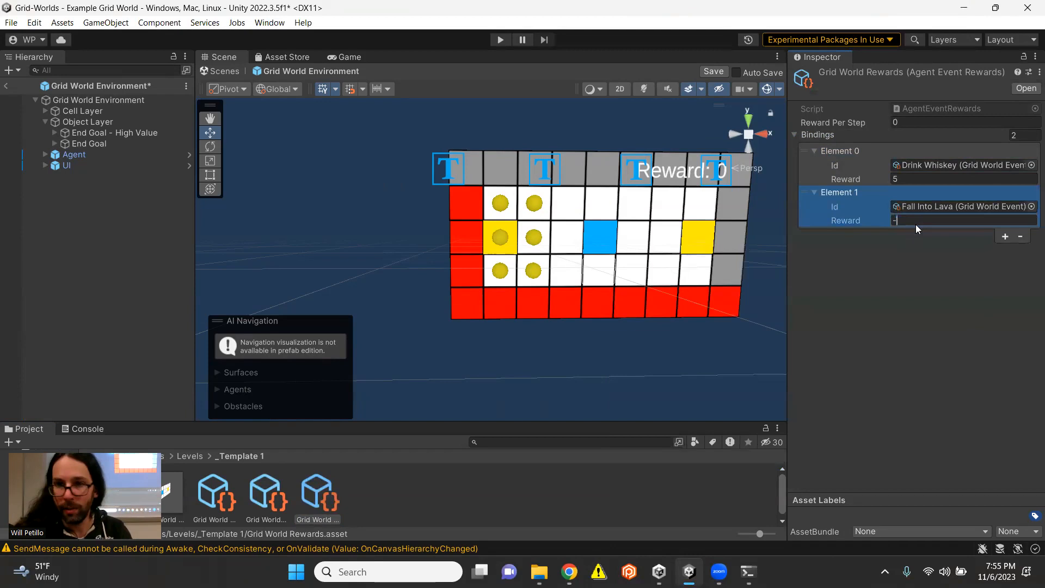
{"action": "type", "text": "20"}
{"action": "key", "text": "ctrl+s"}
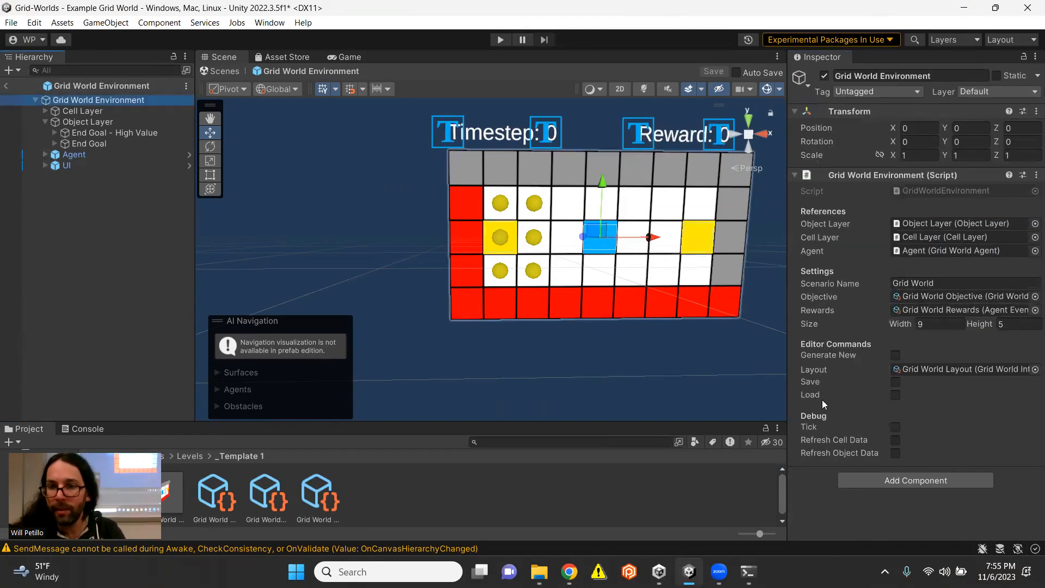
Save the environment's data into its Grid World Layout asset and duplicate that asset.
{"action": "left_click", "coordinate": [895, 383]}
{"action": "left_click", "coordinate": [937, 368]}
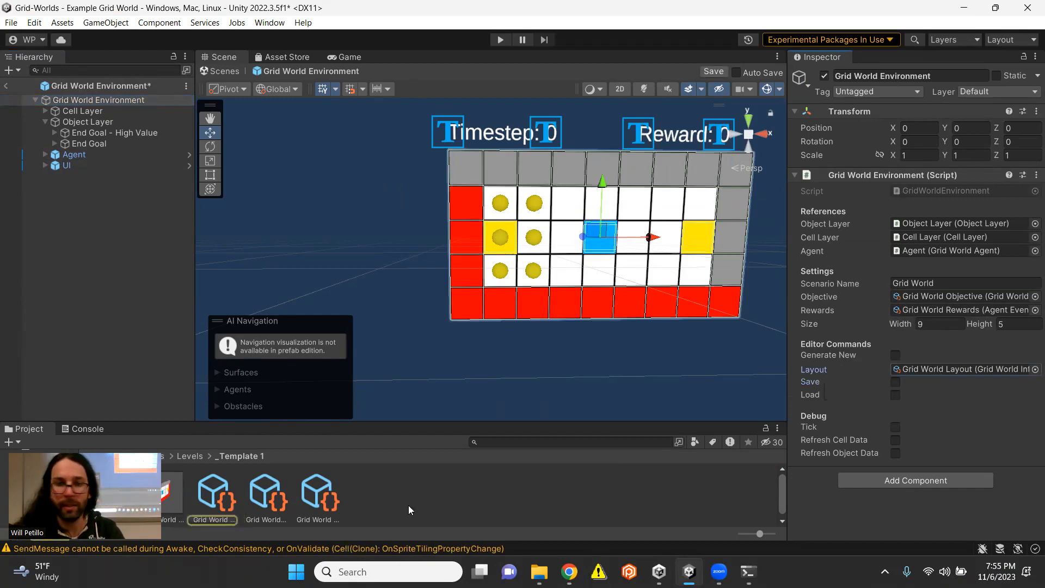
{"action": "left_click", "coordinate": [216, 502]}
{"action": "key", "text": "ctrl+d"}
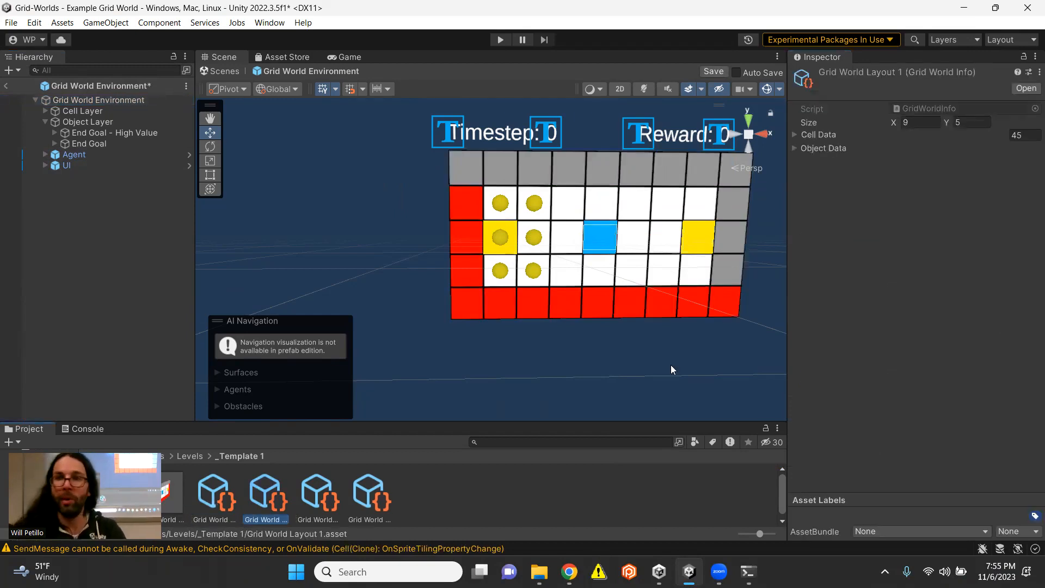
Assign the duplicated Grid World Layout 1 as the Grid World Environment's layout and load it.
{"action": "left_click", "coordinate": [68, 99]}
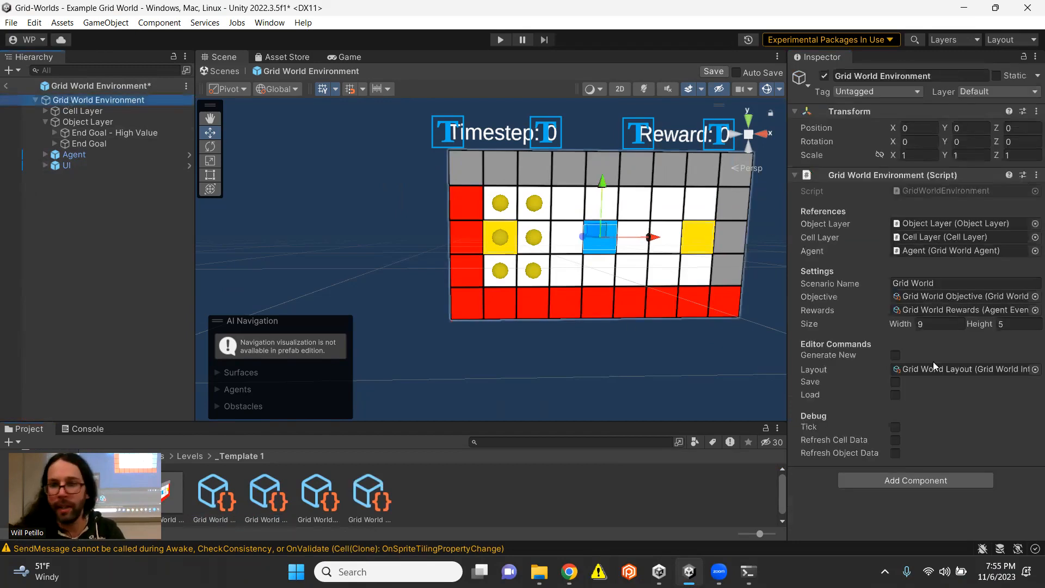
{"action": "left_click_drag", "start_coordinate": [267, 498], "coordinate": [952, 368]}
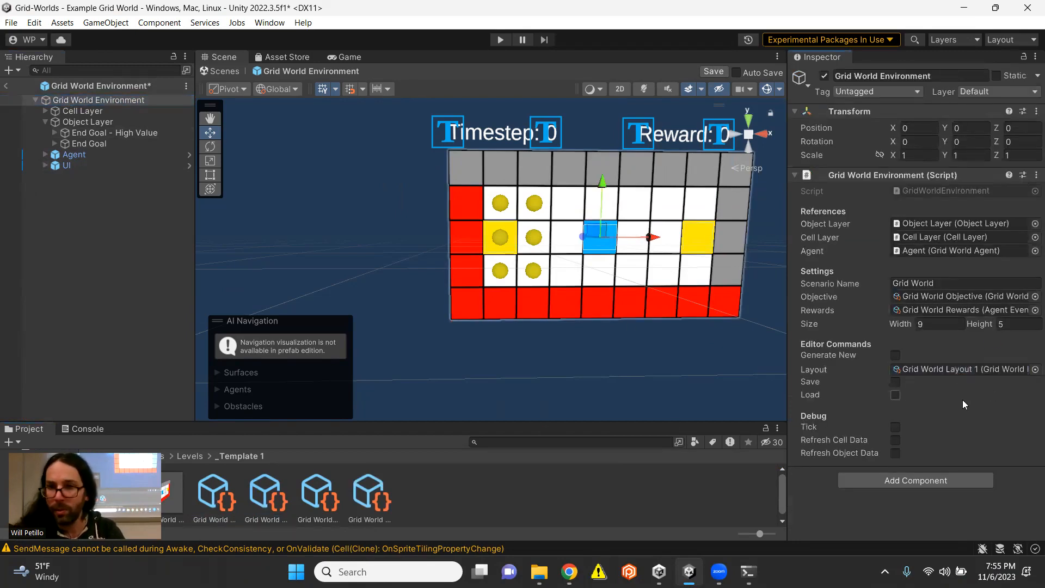
{"action": "left_click", "coordinate": [895, 395]}
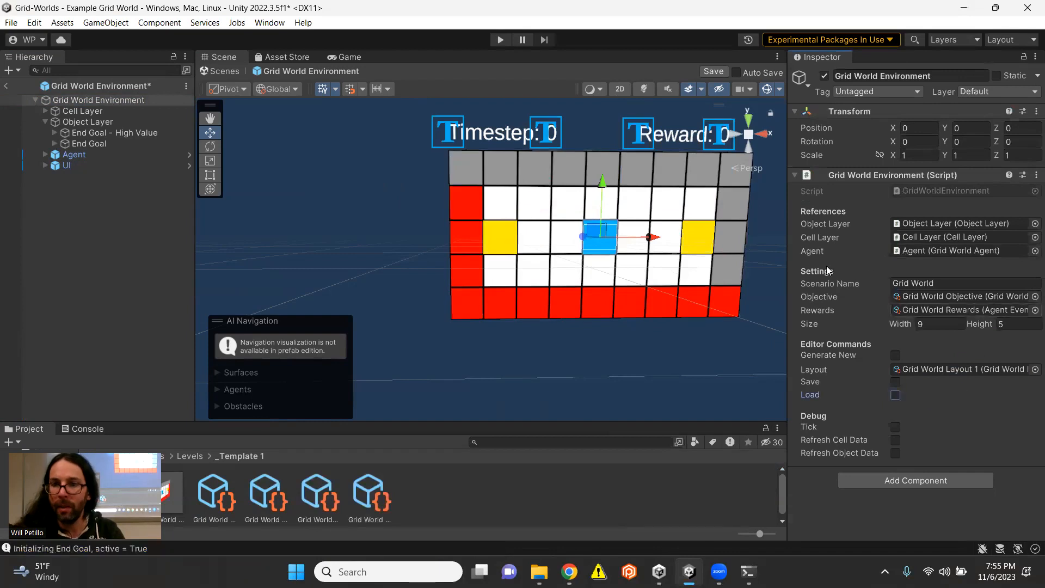
Set the cell at X 3, Y 2, beside the blue agent, to the Lava cell type.
{"action": "left_click", "coordinate": [557, 202]}
{"action": "left_click", "coordinate": [560, 205]}
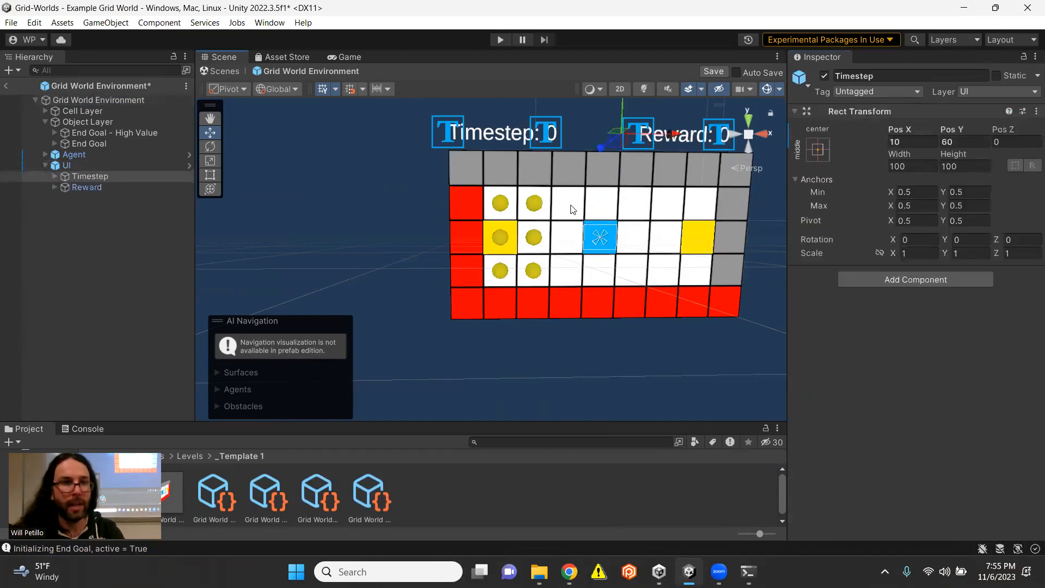
{"action": "left_click", "coordinate": [83, 112]}
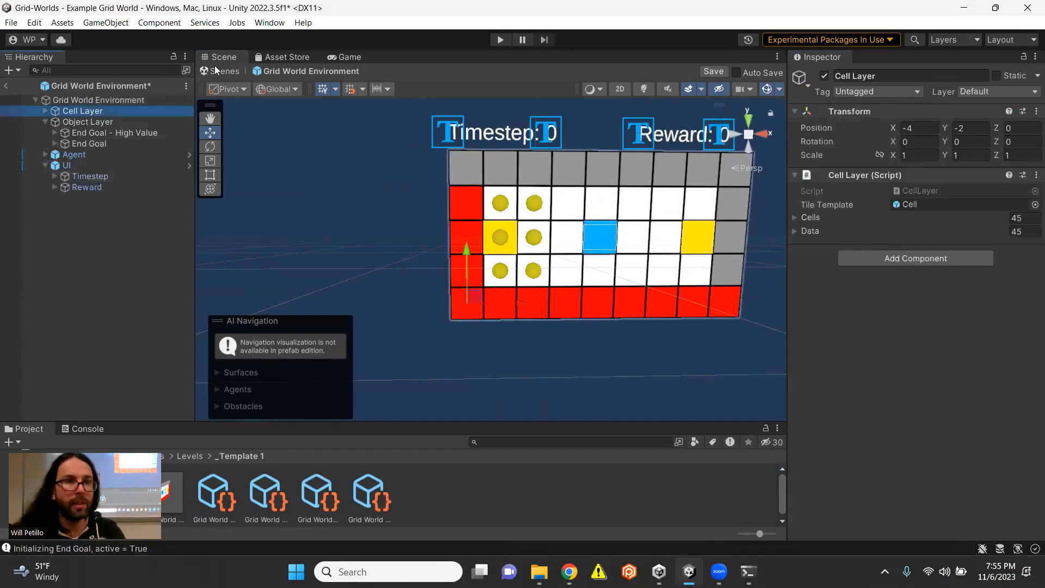
{"action": "left_click", "coordinate": [546, 239]}
{"action": "left_click", "coordinate": [560, 246]}
{"action": "left_click", "coordinate": [927, 223]}
{"action": "left_click", "coordinate": [925, 267]}
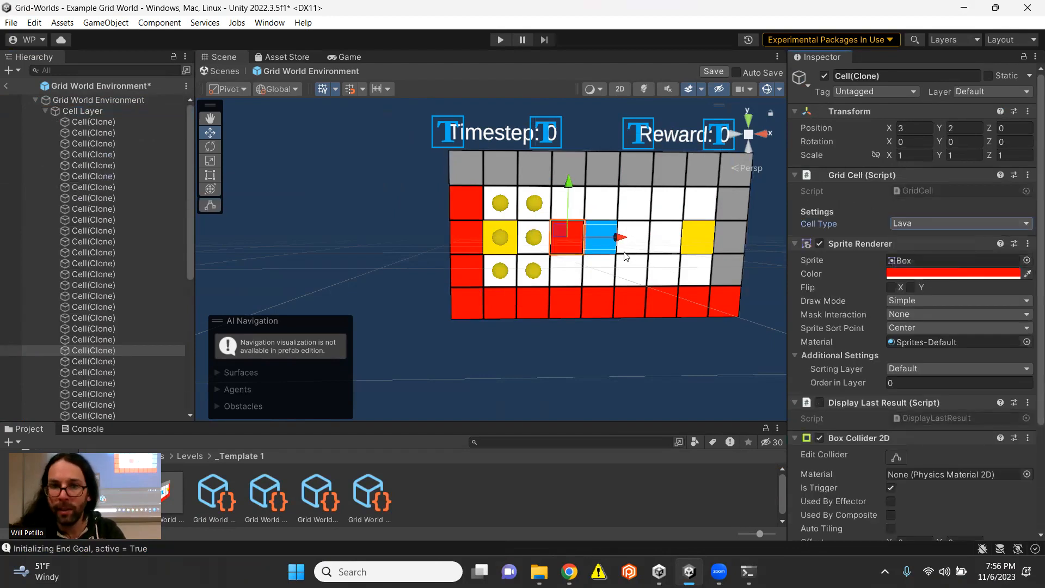
Set the cell at X 5, Y 2, on the agent's other side, to the Lava cell type.
{"action": "left_click", "coordinate": [633, 250]}
{"action": "left_click", "coordinate": [923, 223]}
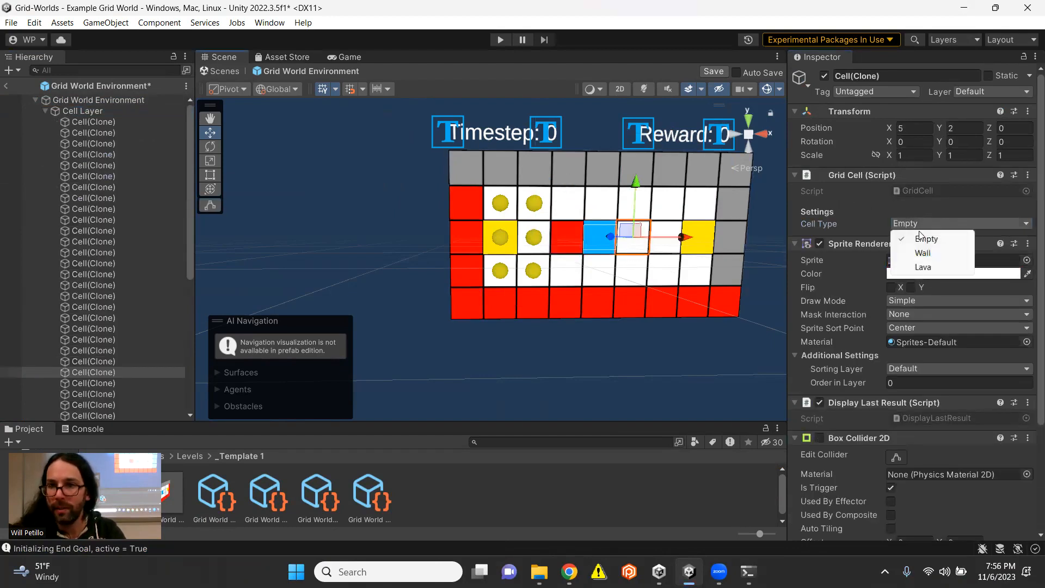
{"action": "left_click", "coordinate": [922, 267]}
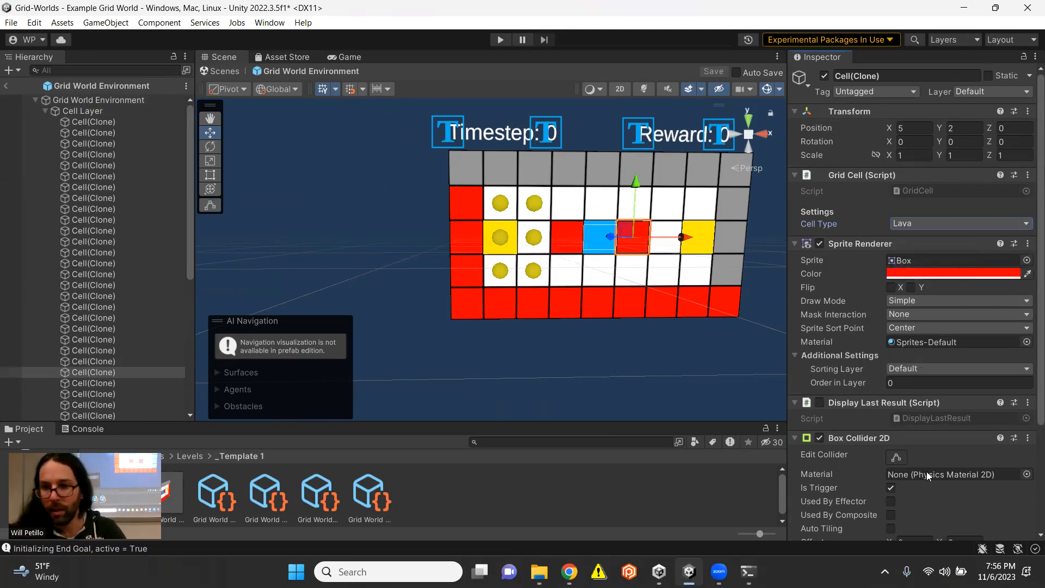
Save the Grid World Environment's modified cells into the Grid World Layout 1 asset.
{"action": "scroll", "coordinate": [927, 471], "scroll_direction": "down", "scroll_amount": 3}
{"action": "left_click", "coordinate": [82, 101]}
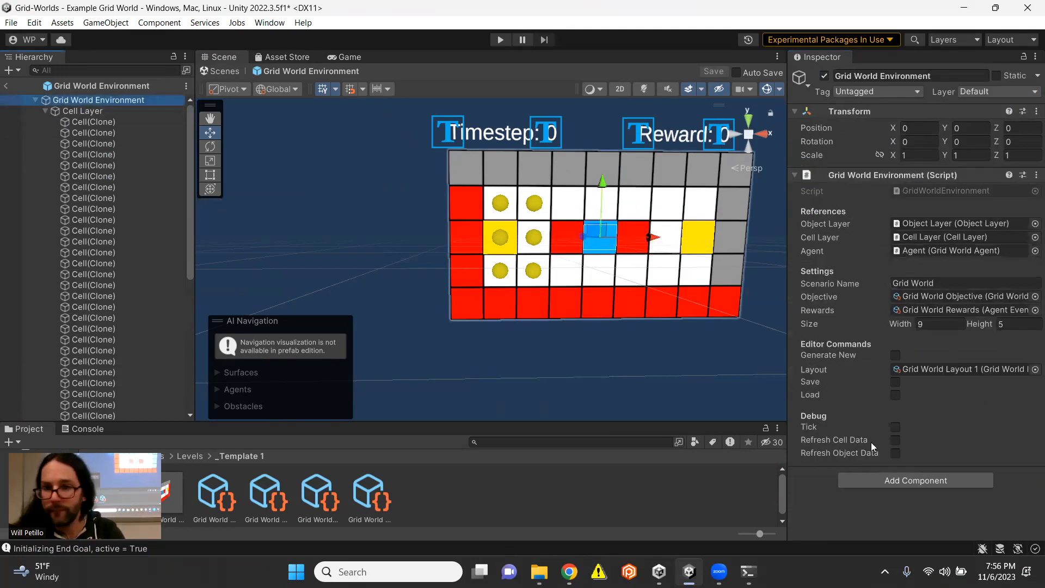
{"action": "left_click", "coordinate": [895, 382]}
Assign the original Grid World Layout asset to the environment and load it.
{"action": "left_click_drag", "start_coordinate": [223, 499], "coordinate": [953, 371]}
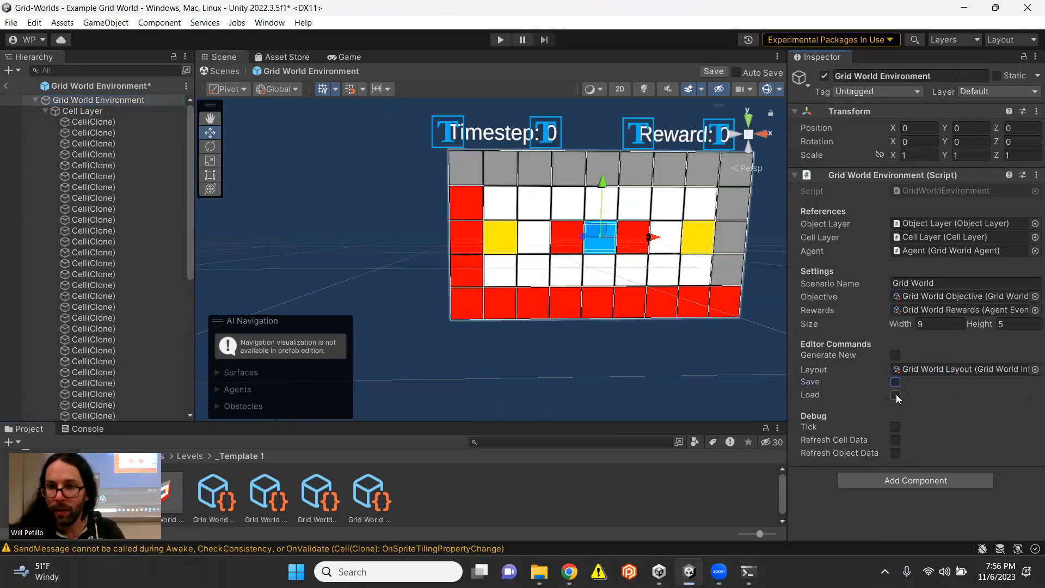
{"action": "left_click", "coordinate": [896, 395]}
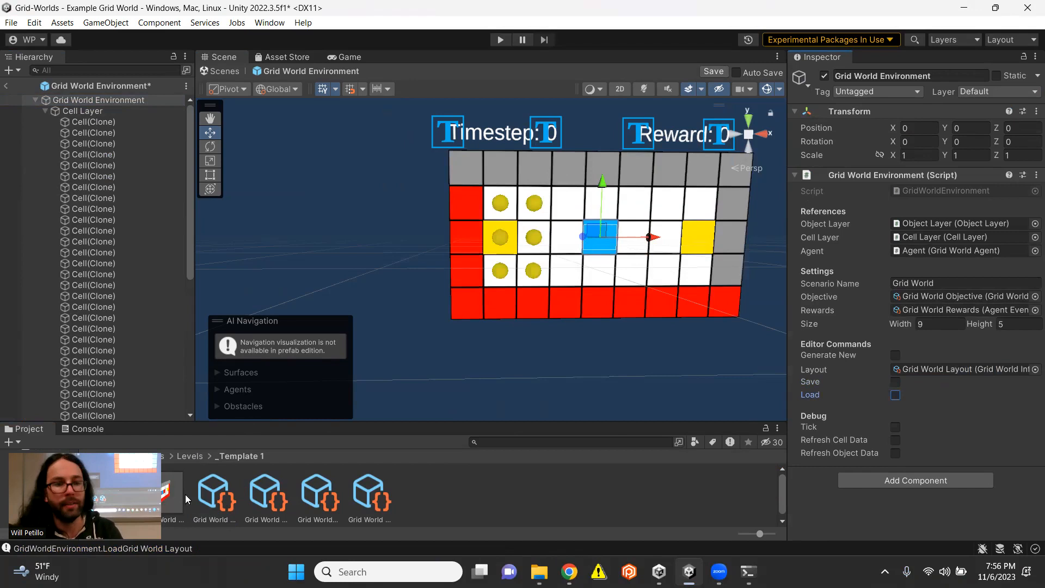
Switch the environment's layout back to Grid World Layout 1, load it and save the prefab.
{"action": "left_click_drag", "start_coordinate": [261, 494], "coordinate": [914, 379]}
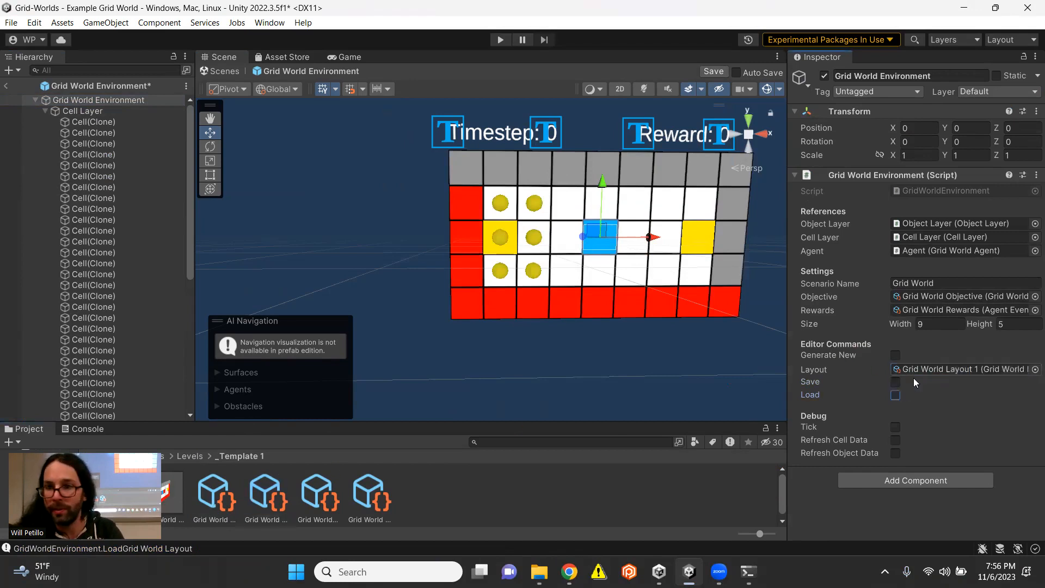
{"action": "left_click", "coordinate": [895, 395]}
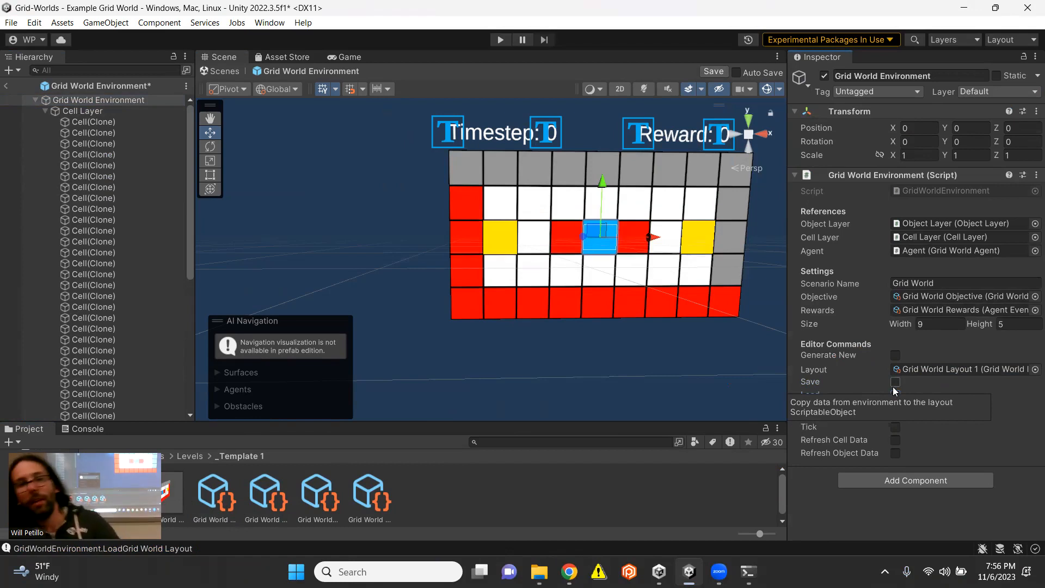
{"action": "key", "text": "ctrl+s"}
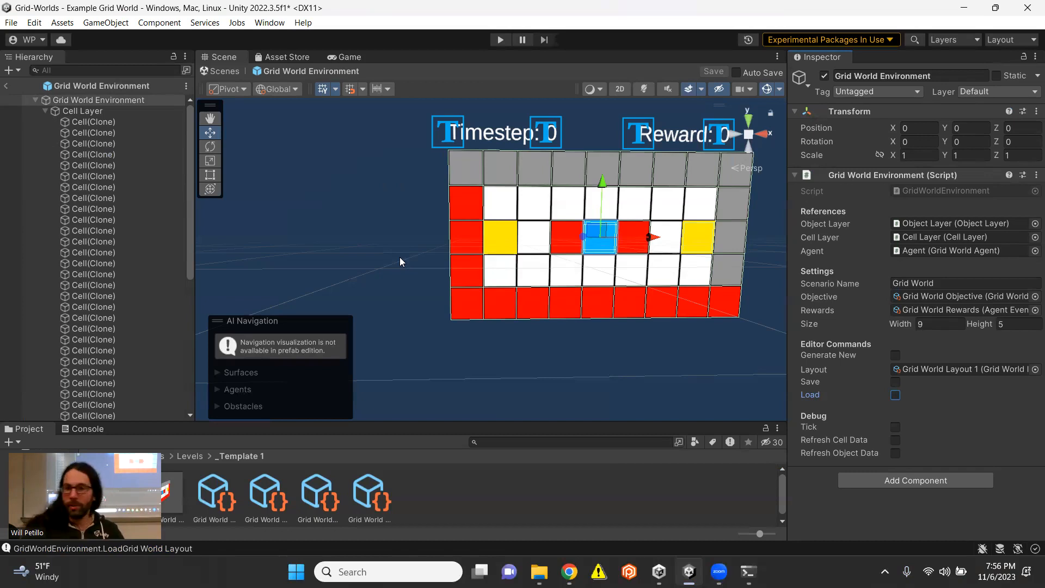
Switch to the presentation's Editor Demonstration slide.
{"action": "key", "text": "alt+Tab"}
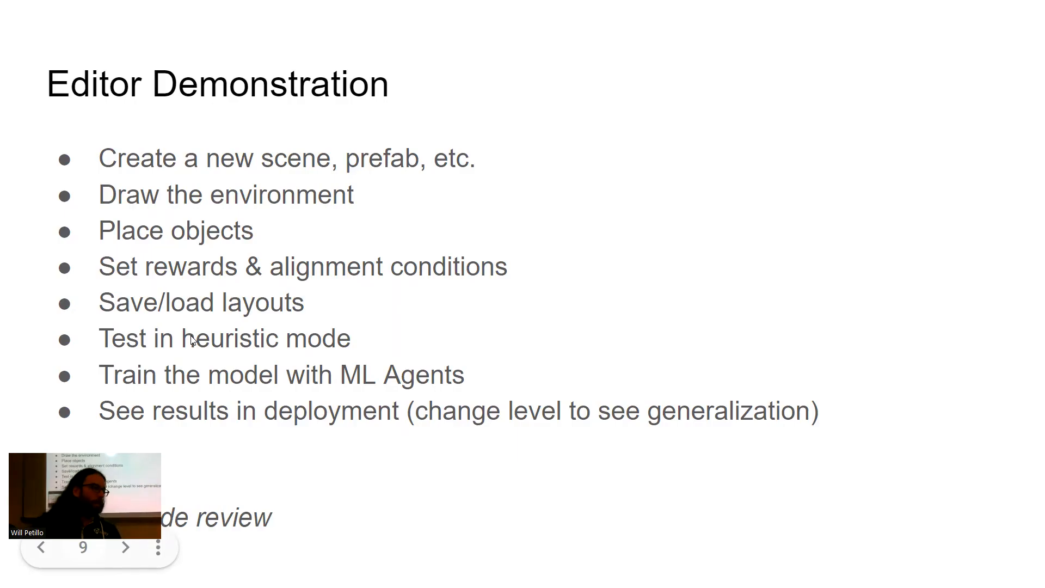